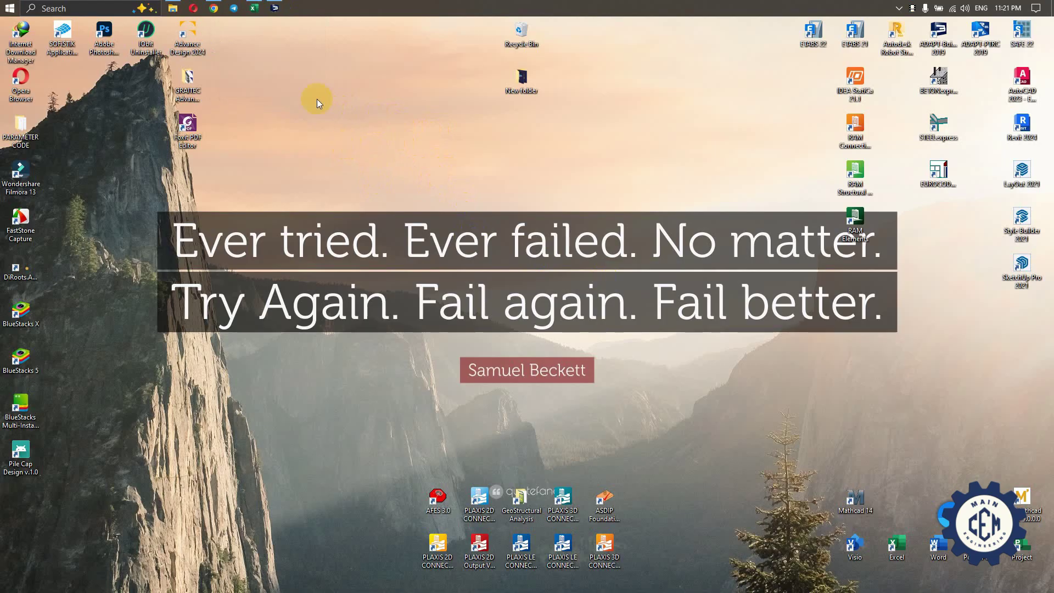
- Switch to the ADAPT Solid Modeling window and orbit the 3D building to view its slabs and columns
left_click(295, 21)
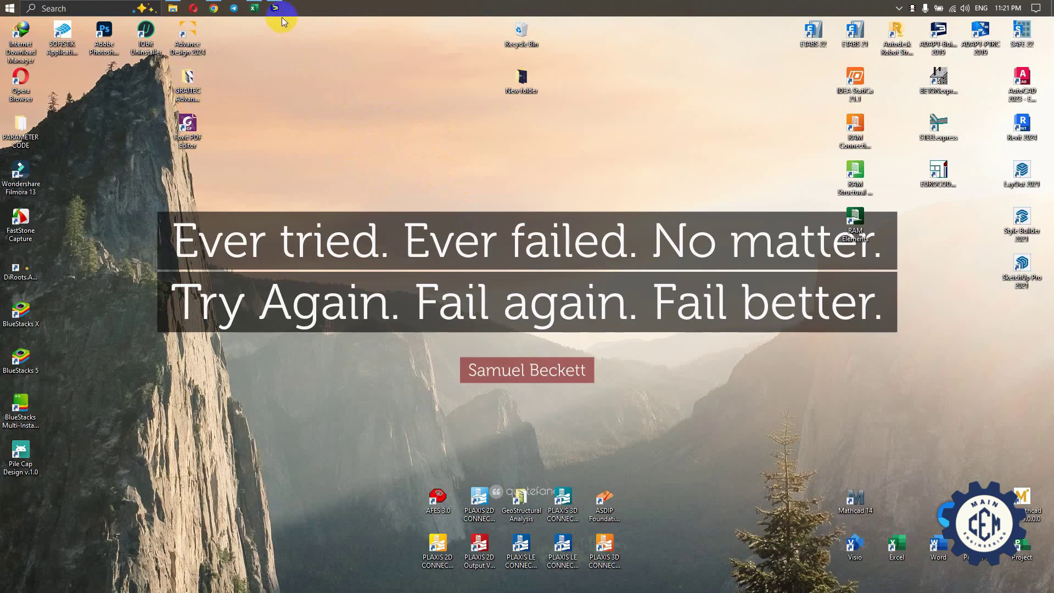
left_click(275, 8)
left_click(877, 153)
left_click(489, 316)
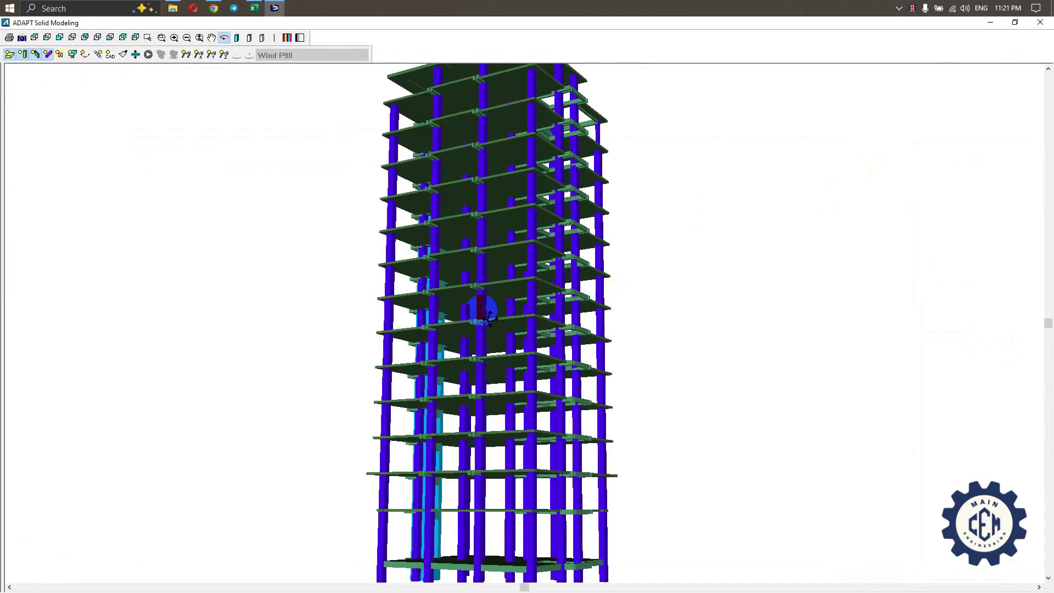
left_click_drag(551, 165, 478, 295)
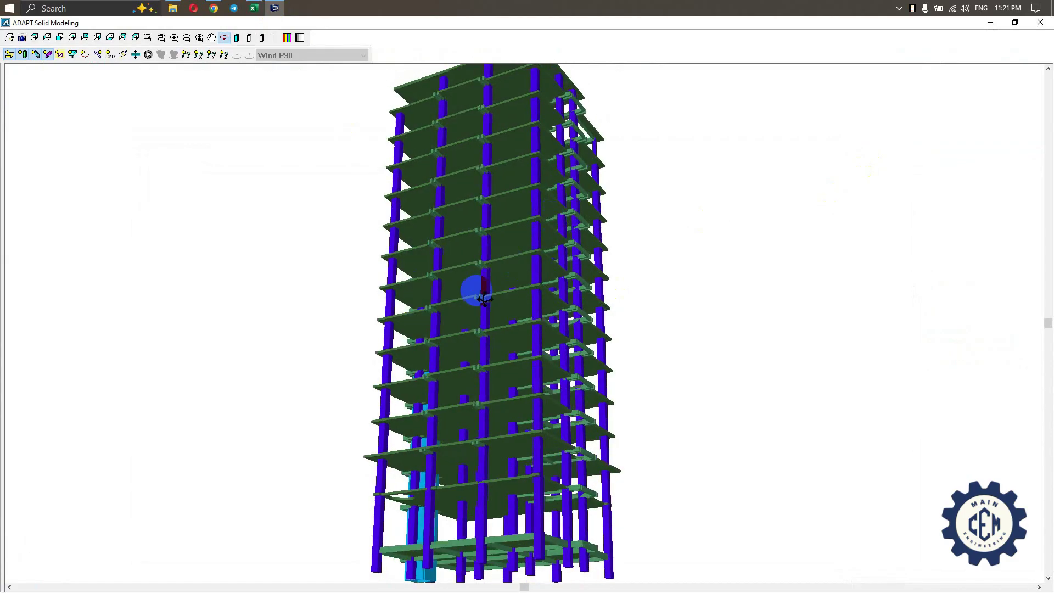
- Capture the 3D building view, mark up one floor level on it, and discard the capture
key("Print")
left_click_drag(277, 573, 782, 65)
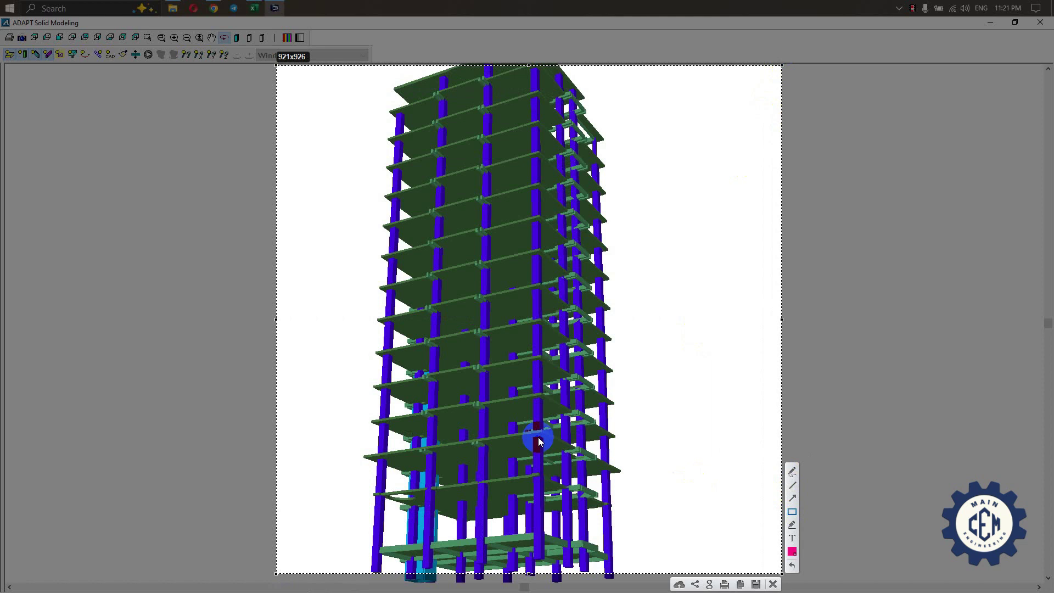
left_click(415, 407)
left_click_drag(537, 405, 543, 413)
mouse_move(352, 365)
left_mouse_down()
mouse_move(436, 387)
mouse_move(618, 395)
mouse_move(653, 334)
left_mouse_up()
mouse_move(673, 298)
left_mouse_down()
mouse_move(677, 276)
mouse_move(712, 280)
mouse_move(743, 266)
mouse_move(737, 272)
left_mouse_up()
left_click_drag(664, 276, 674, 274)
key("Escape")
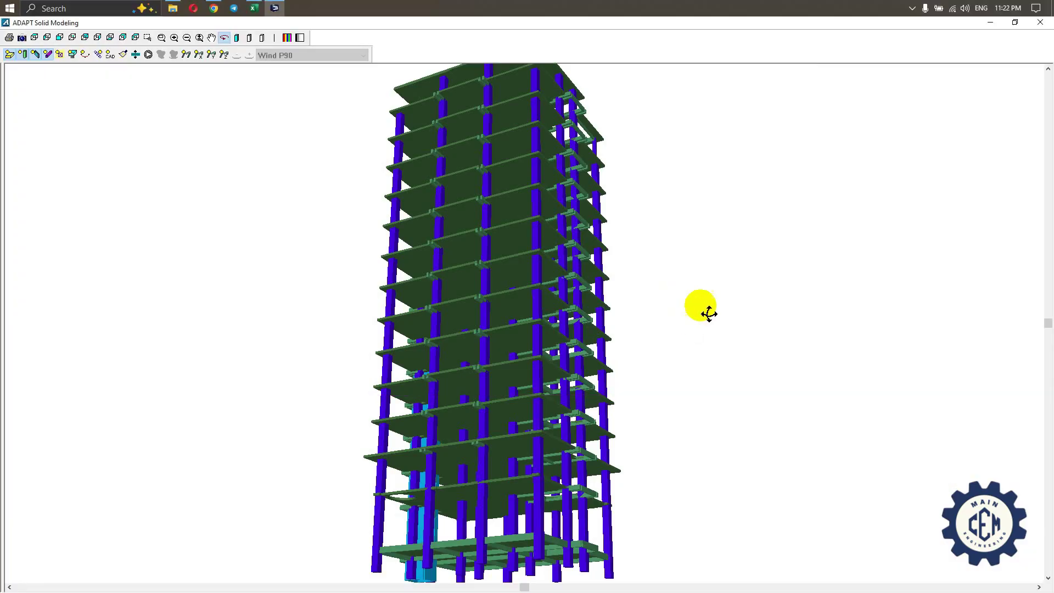
- Return from the 3D view to the single-level plan of E3 and display its tendons
left_click(1042, 24)
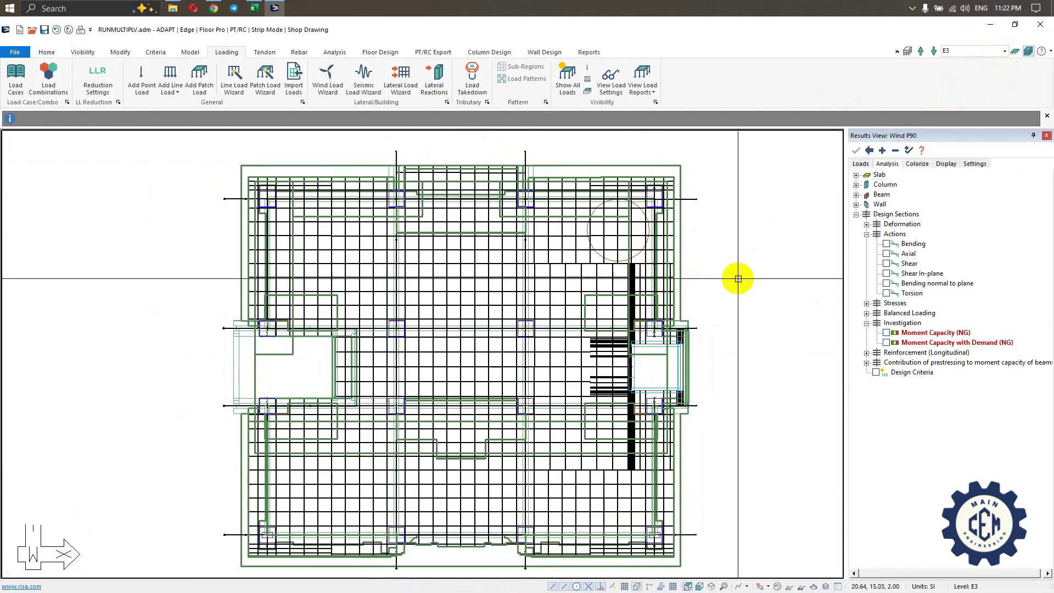
left_click(1019, 53)
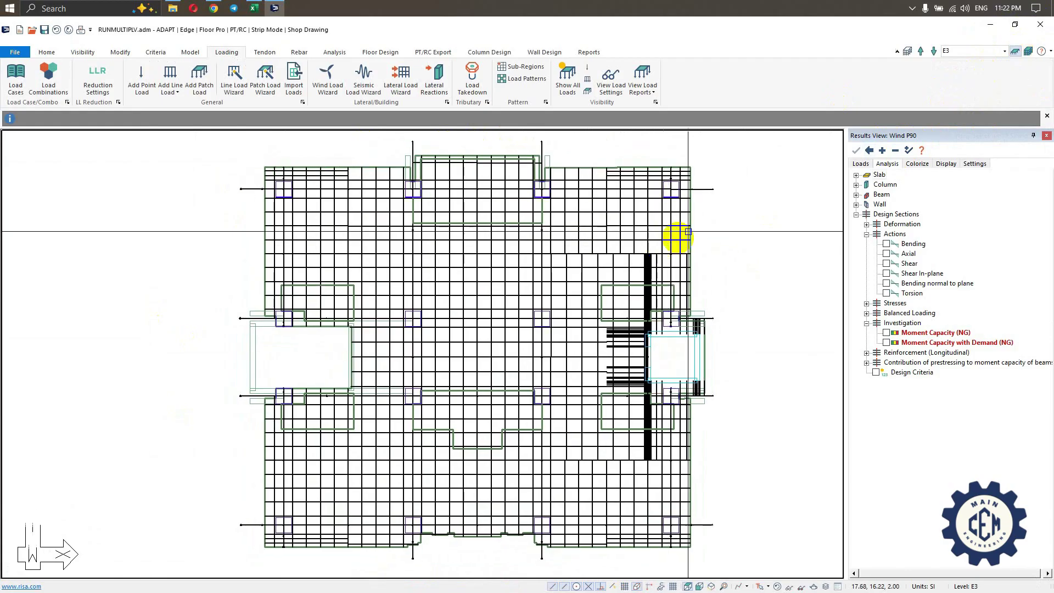
left_click(265, 53)
left_click(489, 80)
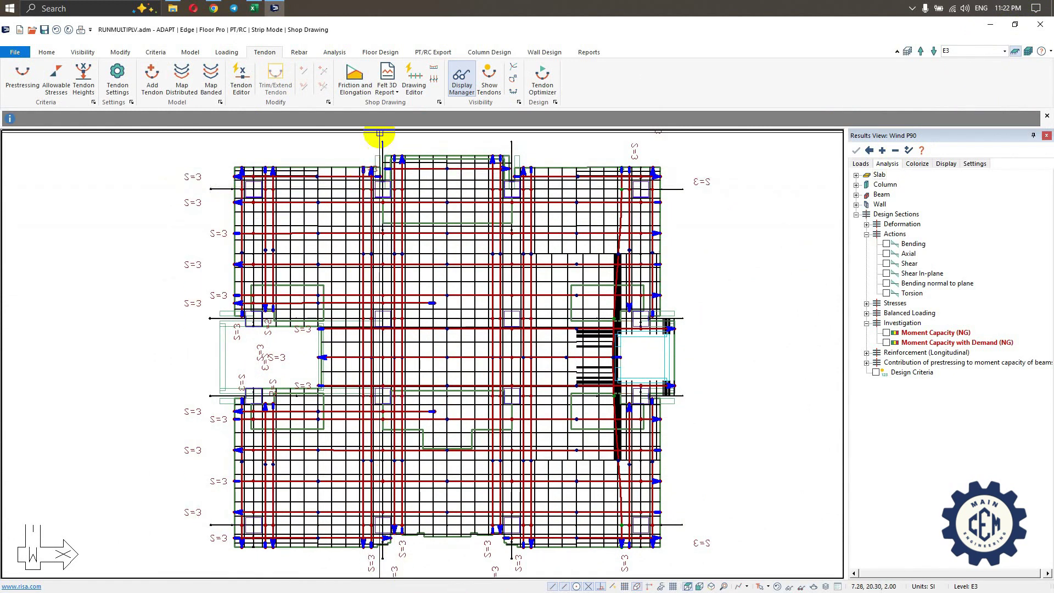
- Capture the tendon plan, box the upper tendon strip around the second column line with a direction arrow, and discard the capture
key("Print")
mouse_move(143, 140)
left_mouse_down()
mouse_move(604, 407)
mouse_move(715, 552)
left_mouse_up()
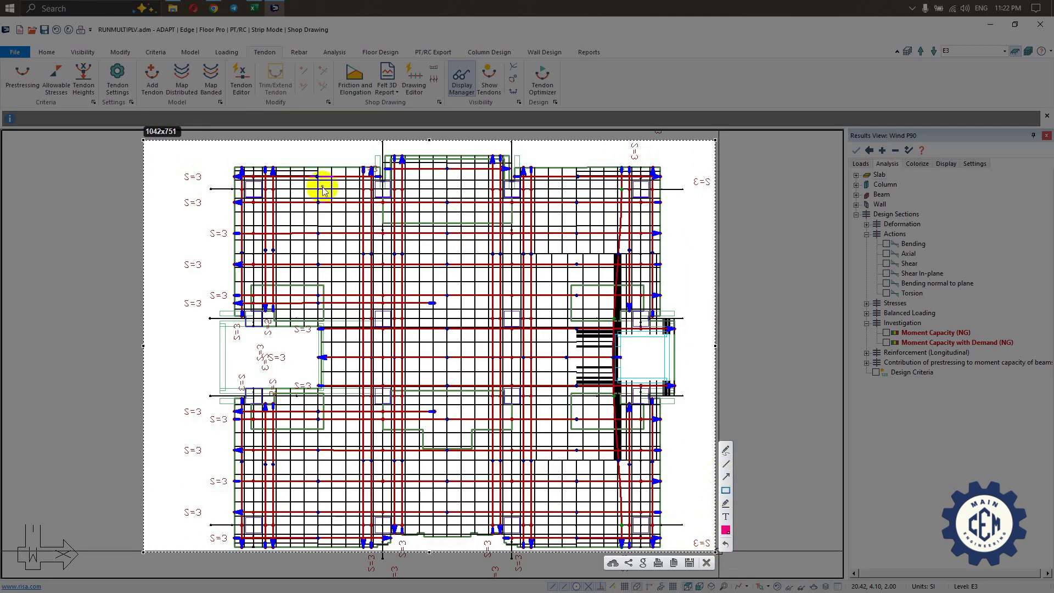
mouse_move(349, 147)
left_mouse_down()
mouse_move(419, 291)
mouse_move(409, 317)
left_mouse_up()
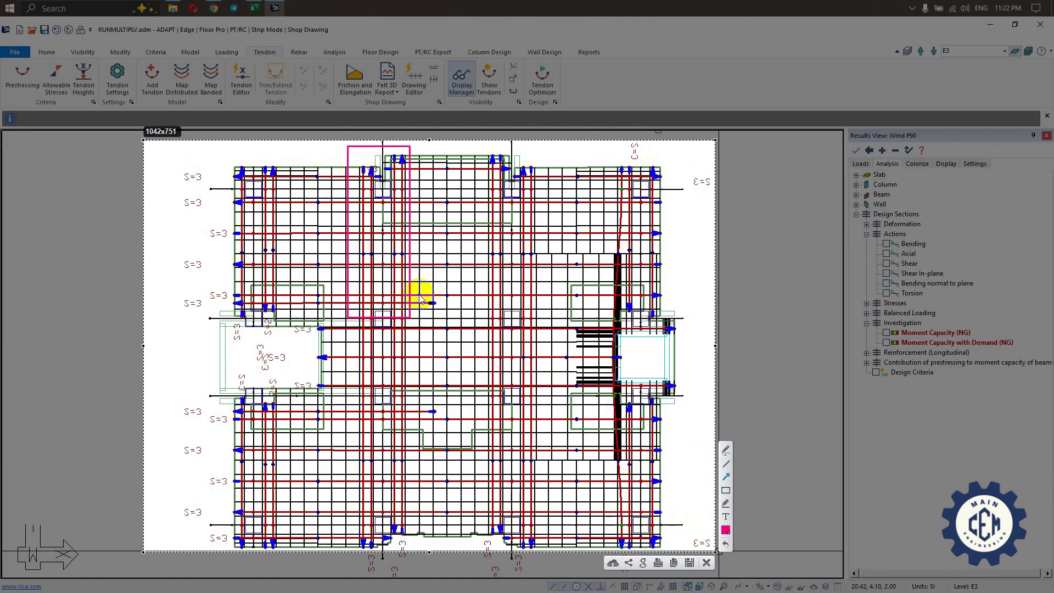
left_click_drag(424, 312, 424, 220)
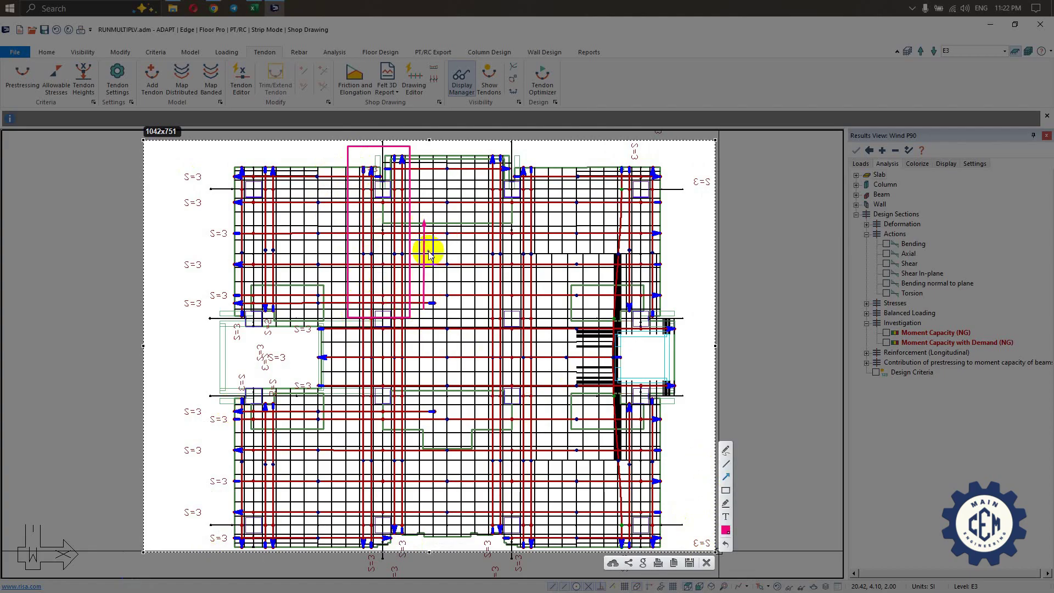
left_click_drag(92, 551, 103, 560)
left_click_drag(38, 506, 42, 525)
key("Escape")
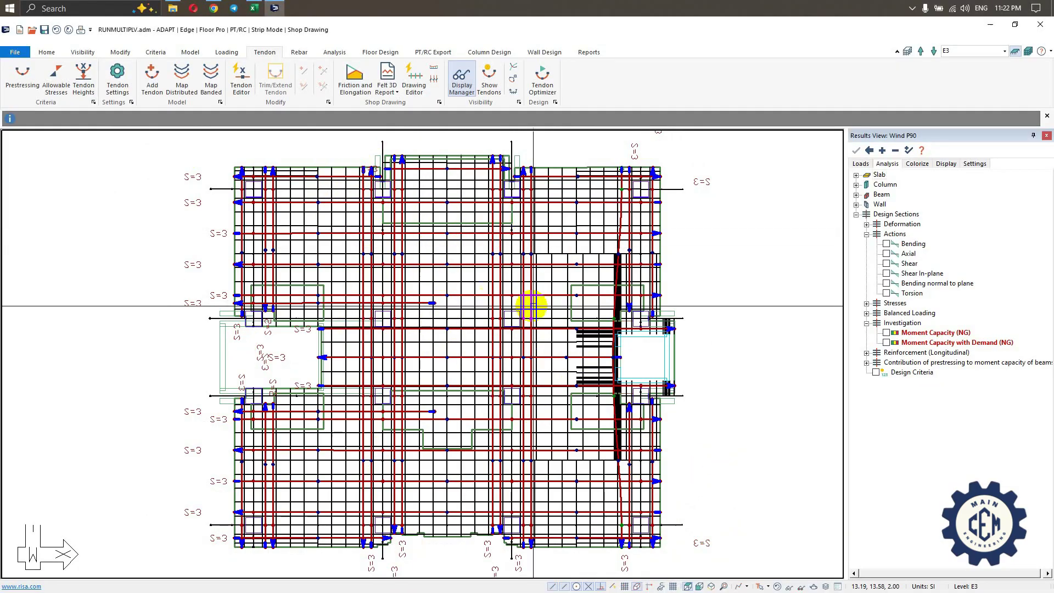
- Isolate the second column line's support line, columns, design sections and four adjacent tendons so only they are displayed
scroll(369, 188, "up", 5)
scroll(424, 244, "up", 2)
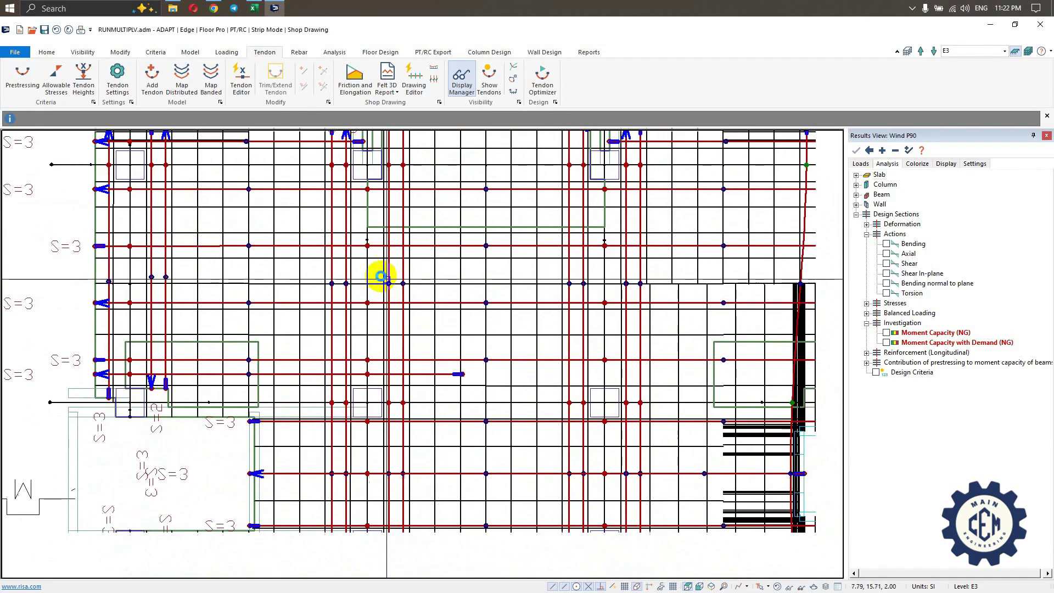
scroll(353, 266, "down", 2)
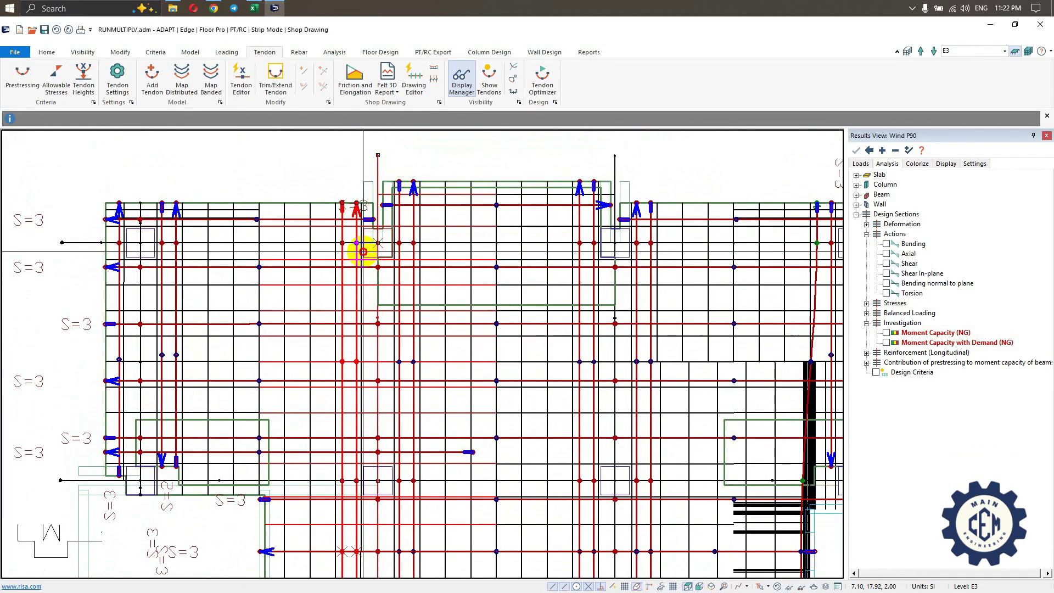
scroll(369, 263, "up", 2)
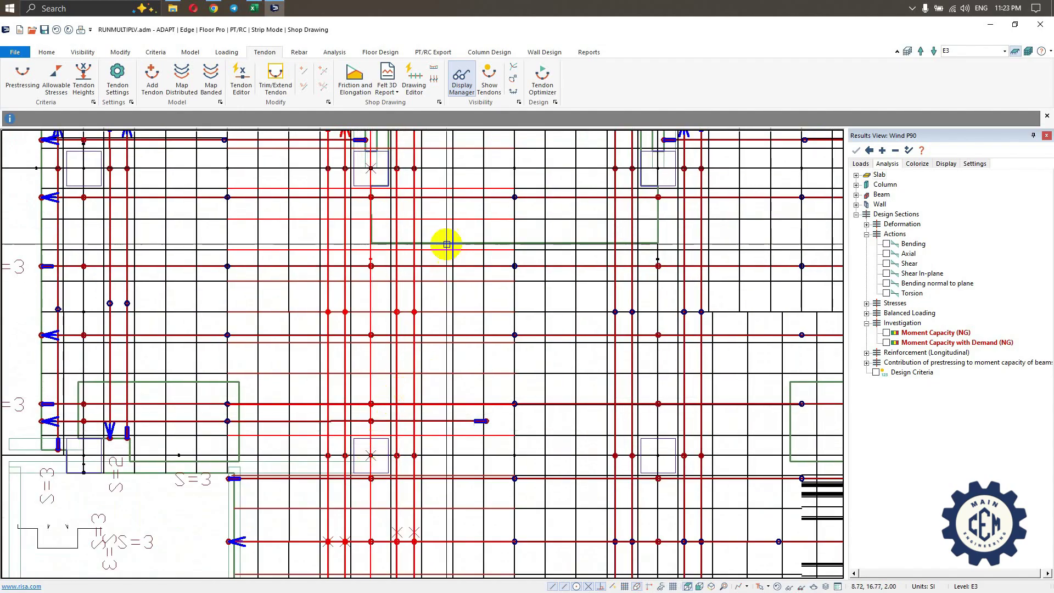
right_click(419, 151)
left_click(474, 271)
key("Escape")
scroll(467, 258, "down", 1)
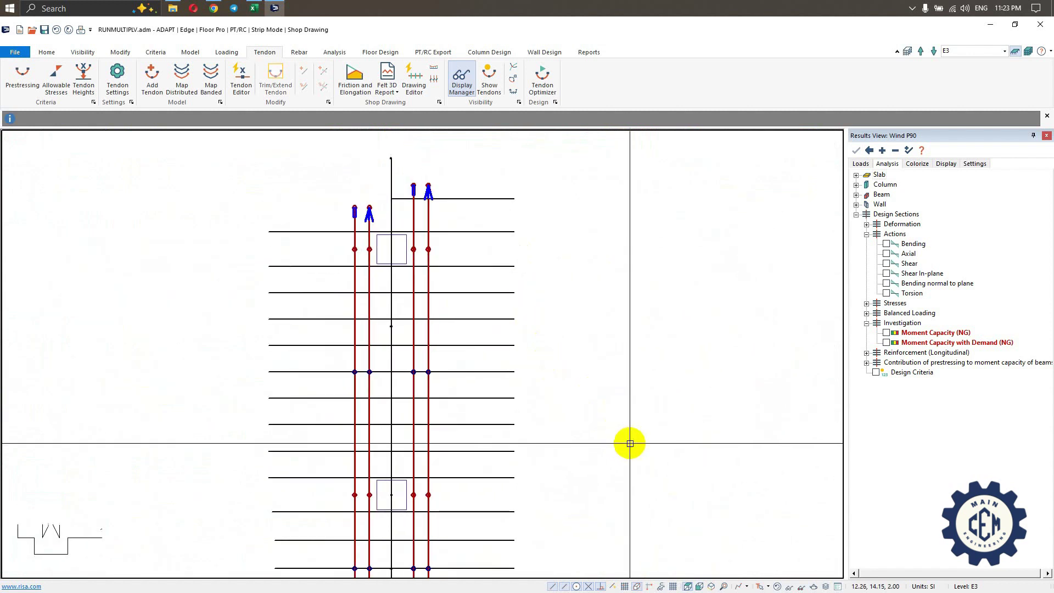
- Capture the isolated strip and mark the span between its two columns as 5 m
key("Print")
left_click_drag(71, 149, 745, 553)
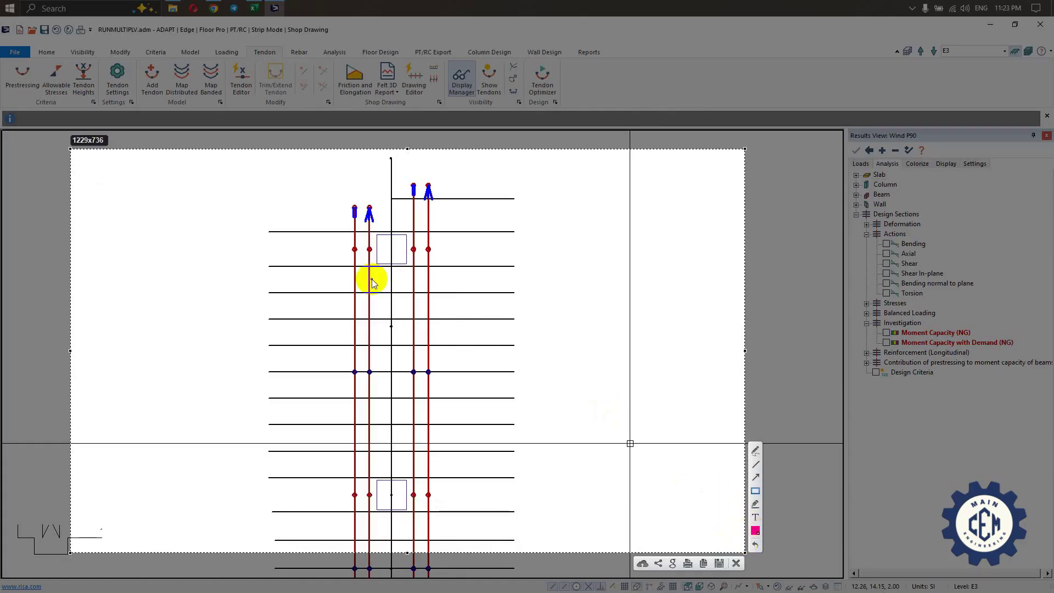
left_click_drag(428, 250, 473, 251)
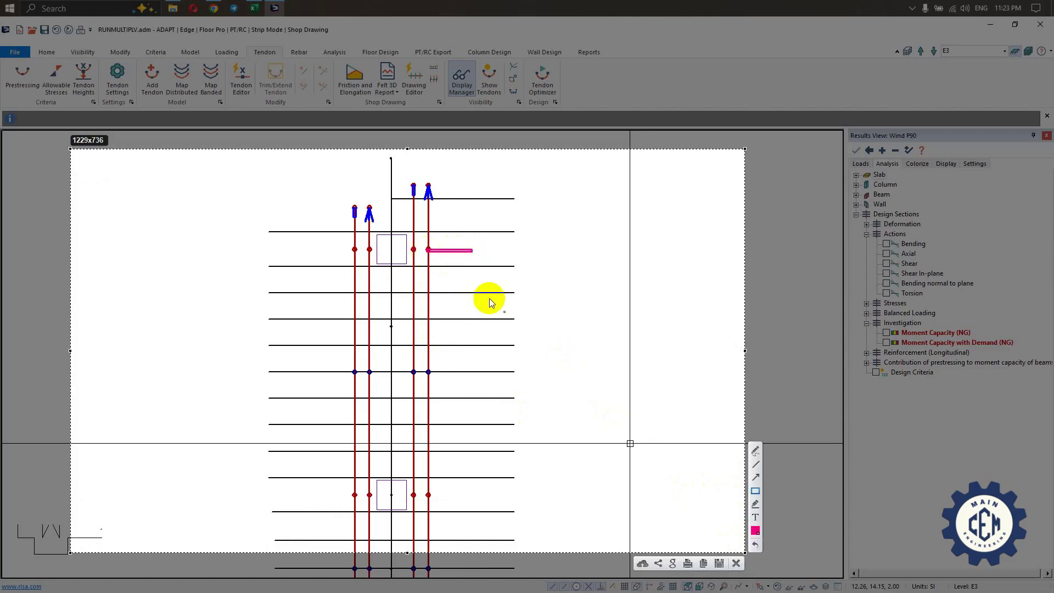
left_click_drag(418, 490, 452, 494)
left_click_drag(439, 267, 445, 486)
left_click_drag(493, 361, 544, 366)
- Mark 5 m perpendicular spans on both sides of the support line, then discard the annotated capture
left_click_drag(391, 202, 391, 216)
left_click_drag(400, 207, 632, 203)
mouse_move(541, 164)
left_mouse_down()
mouse_move(526, 181)
mouse_move(575, 193)
left_mouse_up()
mouse_move(384, 207)
left_mouse_down()
mouse_move(163, 219)
mouse_move(159, 236)
left_mouse_up()
mouse_move(240, 172)
left_mouse_down()
mouse_move(225, 193)
mouse_move(269, 192)
left_mouse_up()
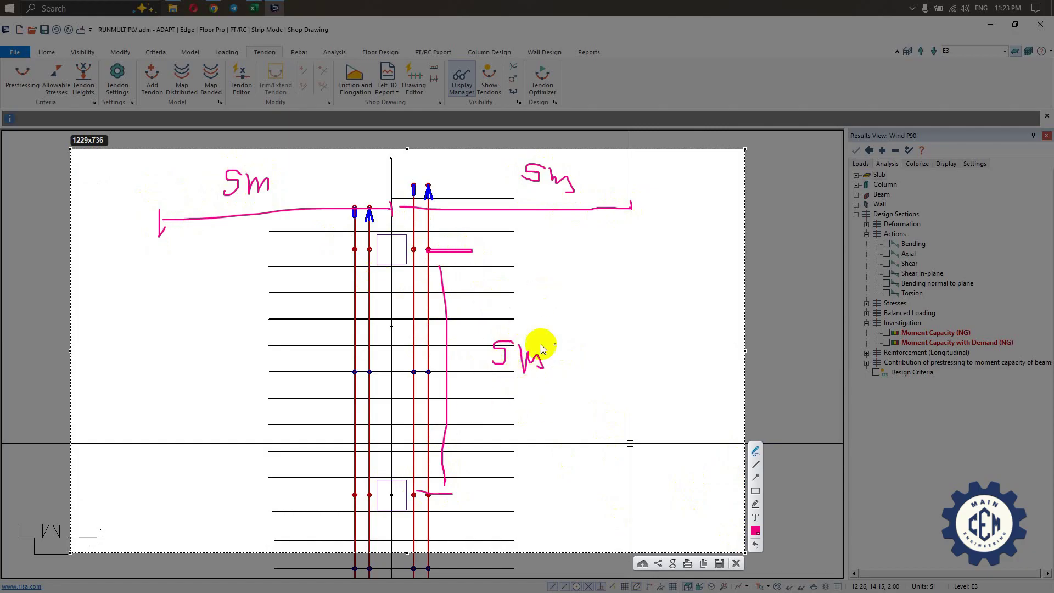
left_click_drag(582, 325, 636, 276)
key("Escape")
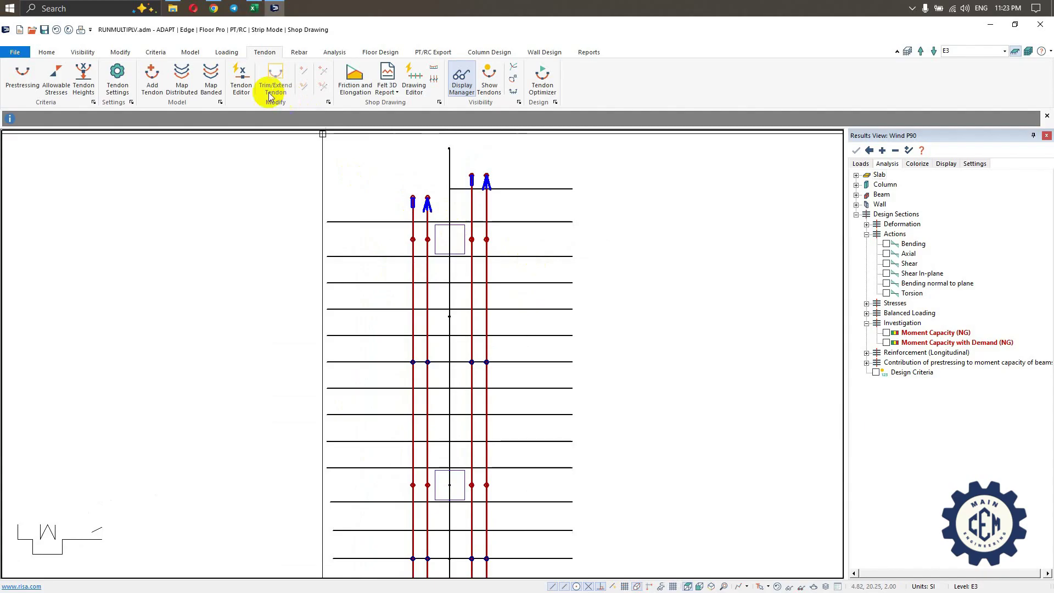
- Open the Floor Design tools, capture the isolated strip and label the design section width as beff
left_click(380, 52)
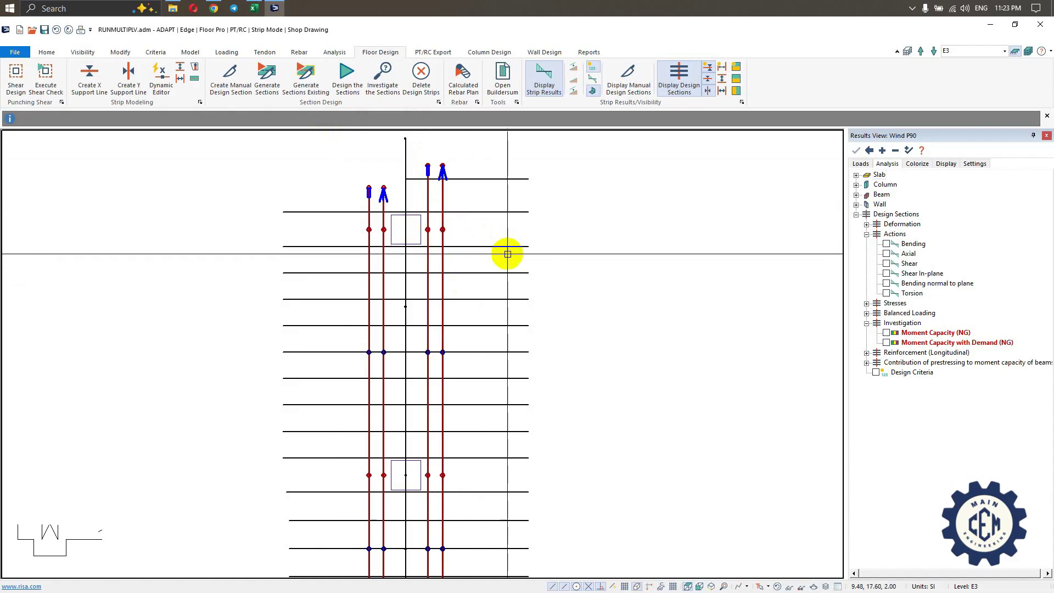
left_click_drag(489, 227, 500, 217)
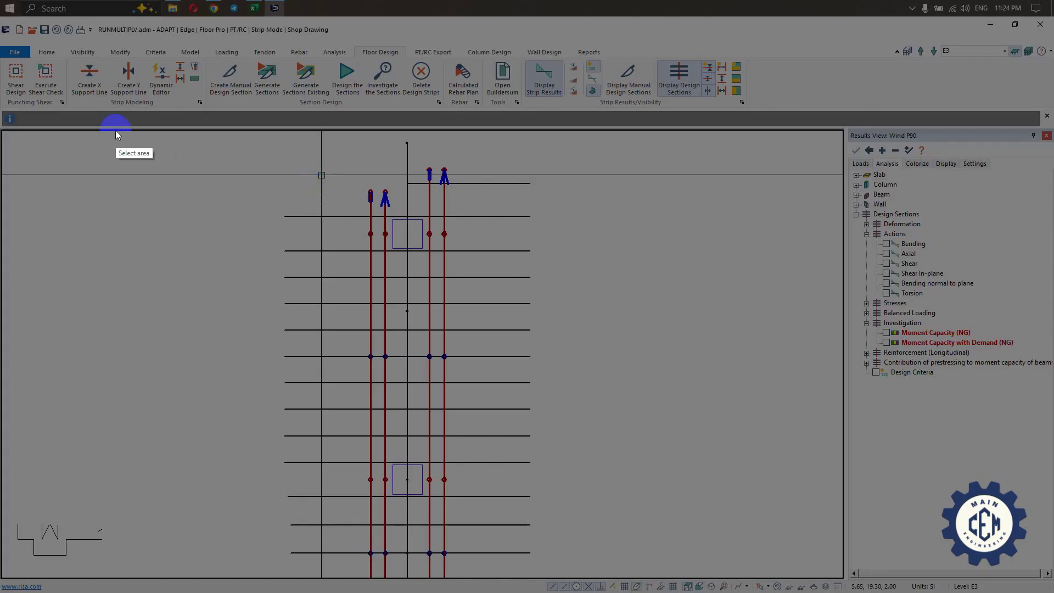
left_click_drag(92, 116, 718, 511)
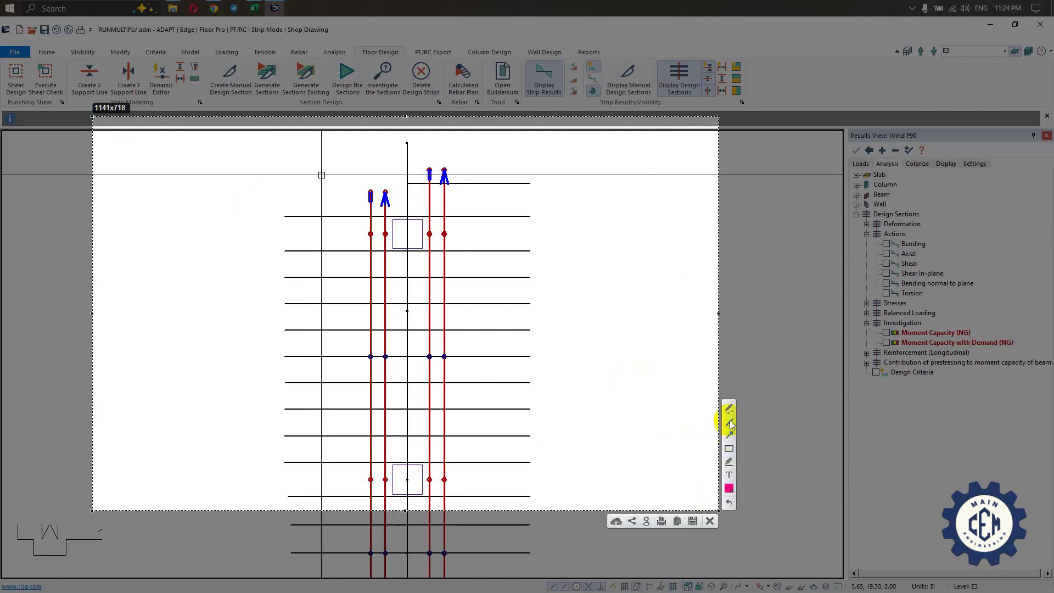
left_click_drag(288, 184, 541, 175)
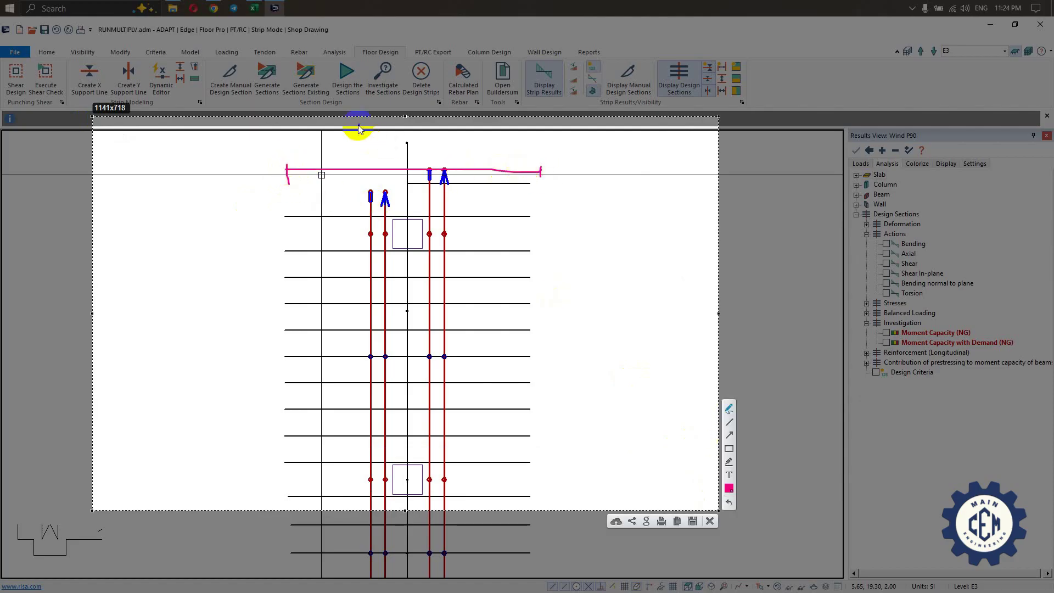
mouse_move(402, 129)
left_mouse_down()
mouse_move(404, 159)
mouse_move(436, 153)
left_mouse_up()
mouse_move(432, 148)
left_mouse_down()
mouse_move(431, 162)
mouse_move(448, 150)
left_mouse_up()
- Sketch a rectangular slab cross-section beside the strip, label its thickness and circled width beff, and discard the capture
mouse_move(531, 256)
left_mouse_down()
mouse_move(584, 276)
mouse_move(666, 259)
mouse_move(528, 257)
left_mouse_up()
left_click_drag(685, 259, 711, 268)
left_click_drag(530, 250, 664, 243)
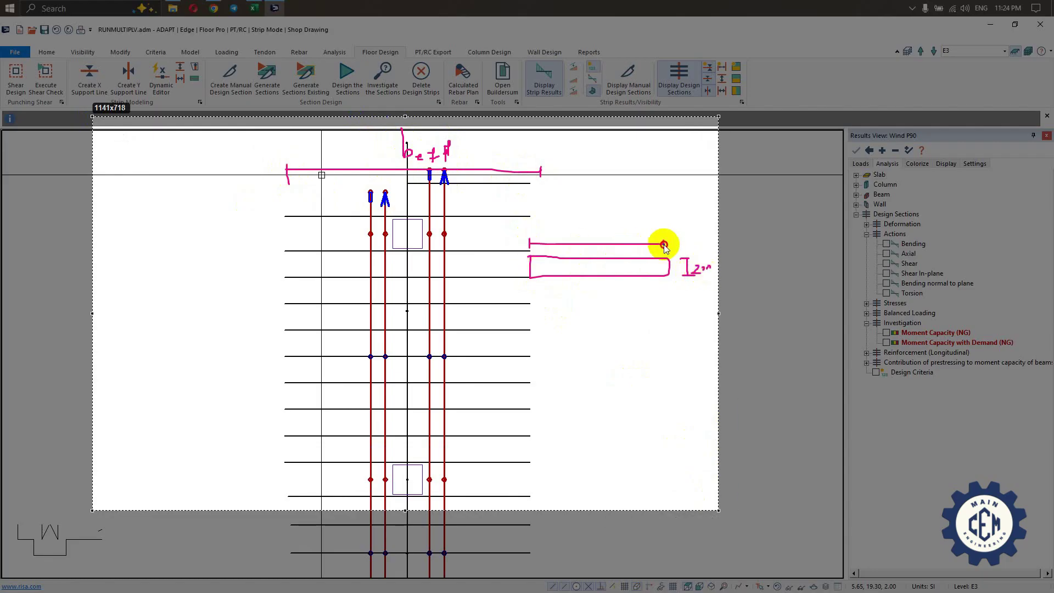
mouse_move(572, 209)
left_mouse_down()
mouse_move(581, 230)
mouse_move(606, 230)
left_mouse_up()
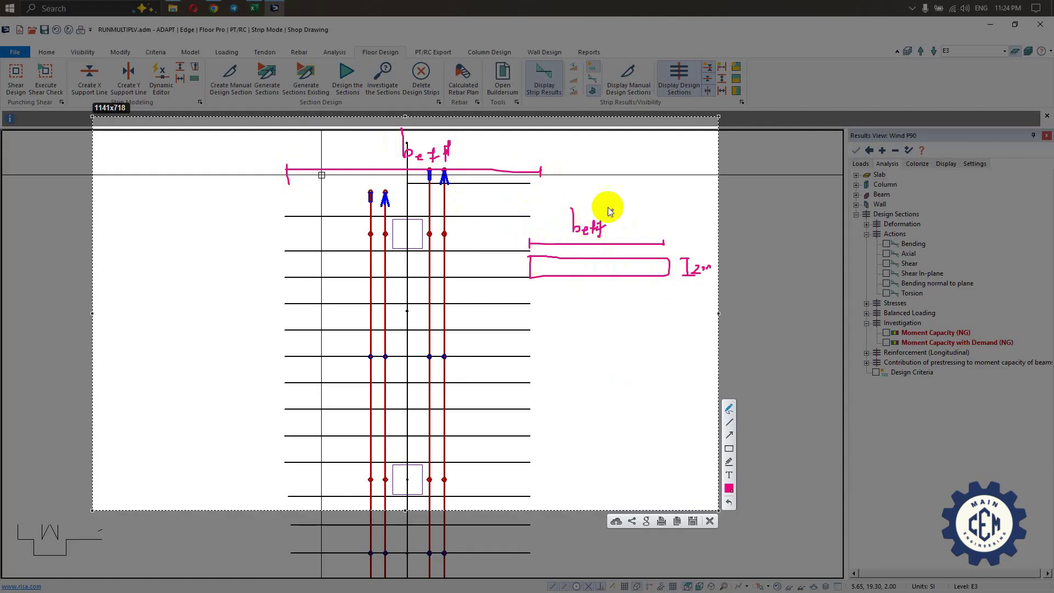
mouse_move(604, 209)
left_mouse_down()
mouse_move(565, 247)
mouse_move(614, 214)
left_mouse_up()
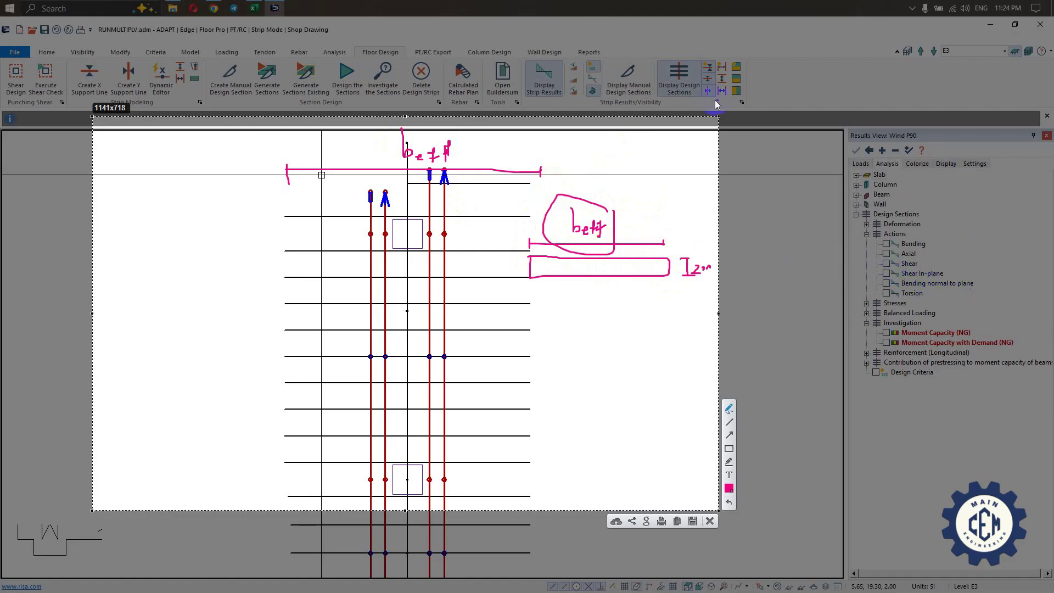
key("Escape")
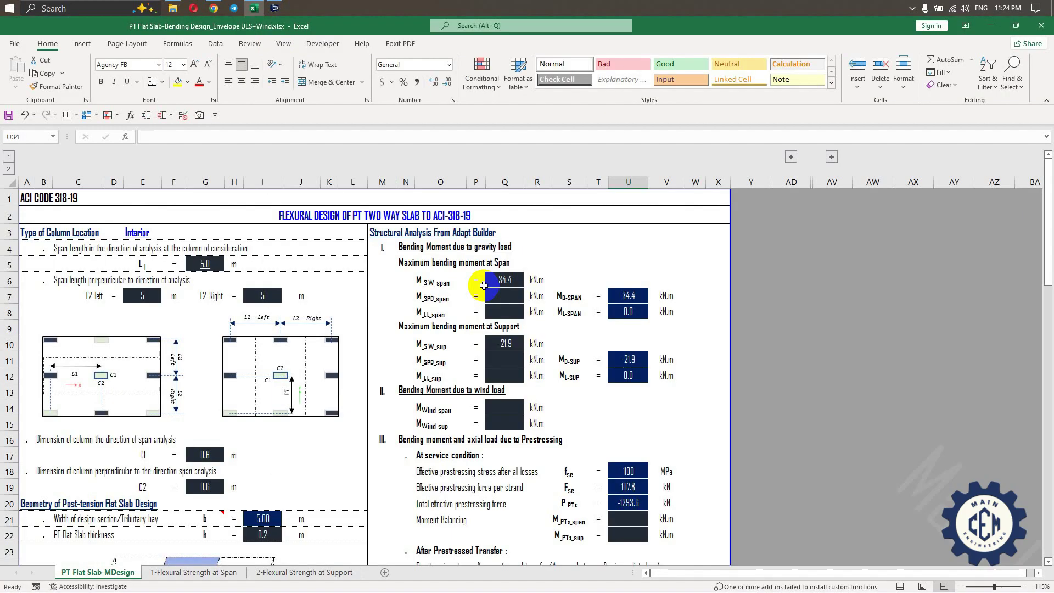
- Switch to the Excel PT flat slab design workbook and examine the span lengths L1, L2-left, L2-Right and design section width b
left_click(254, 8)
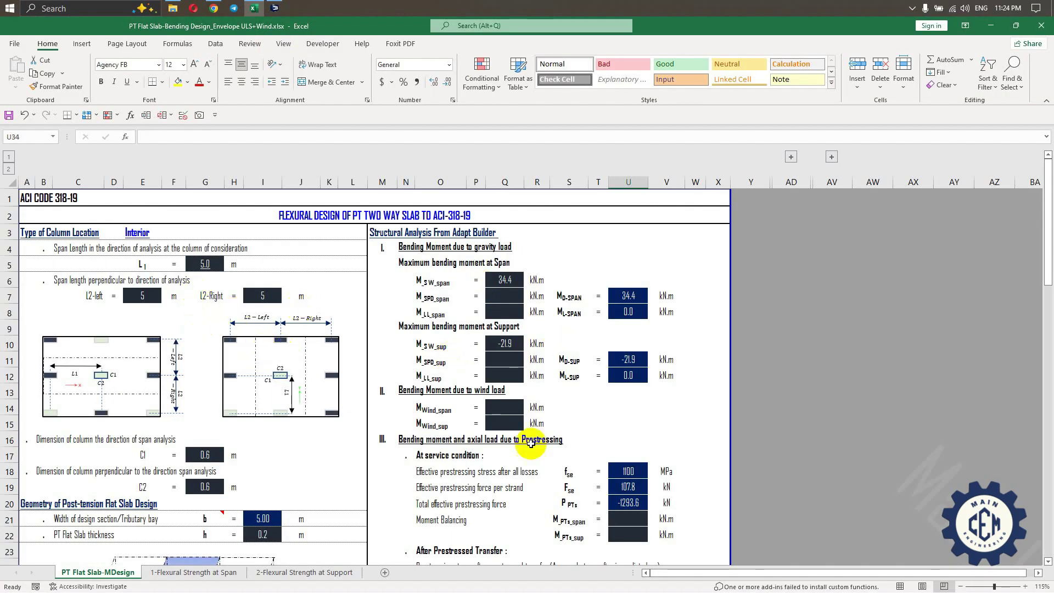
left_click(206, 265)
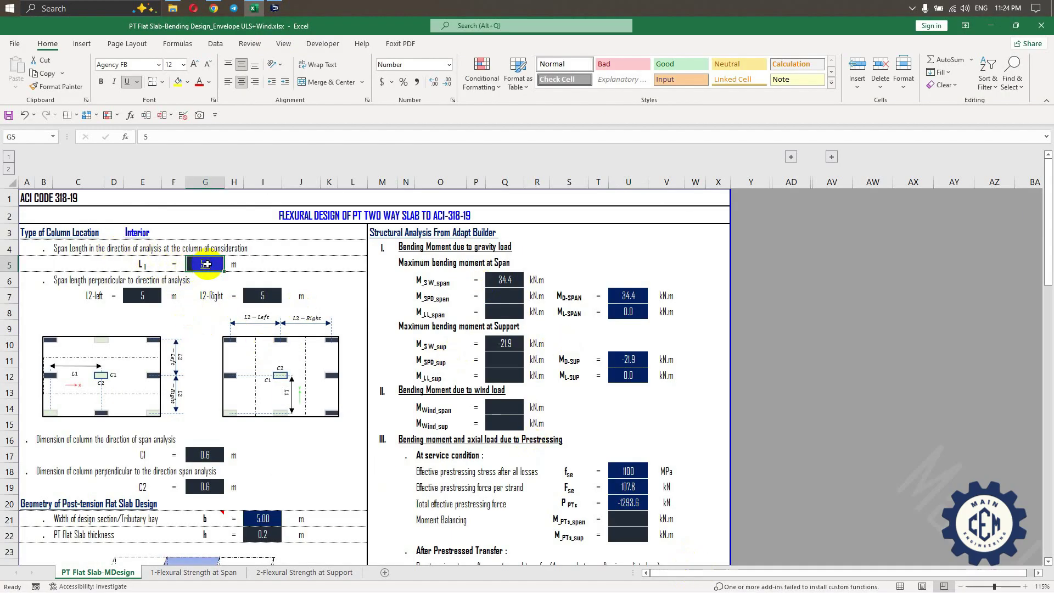
left_click(144, 296)
scroll(119, 296, "down", 2)
scroll(119, 297, "up", 2)
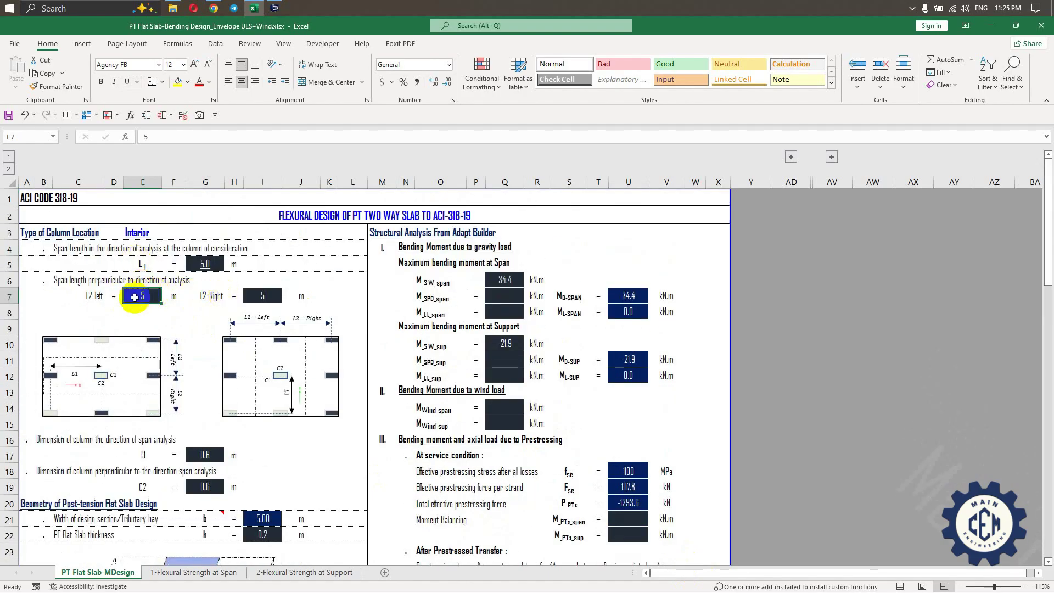
left_click(267, 295)
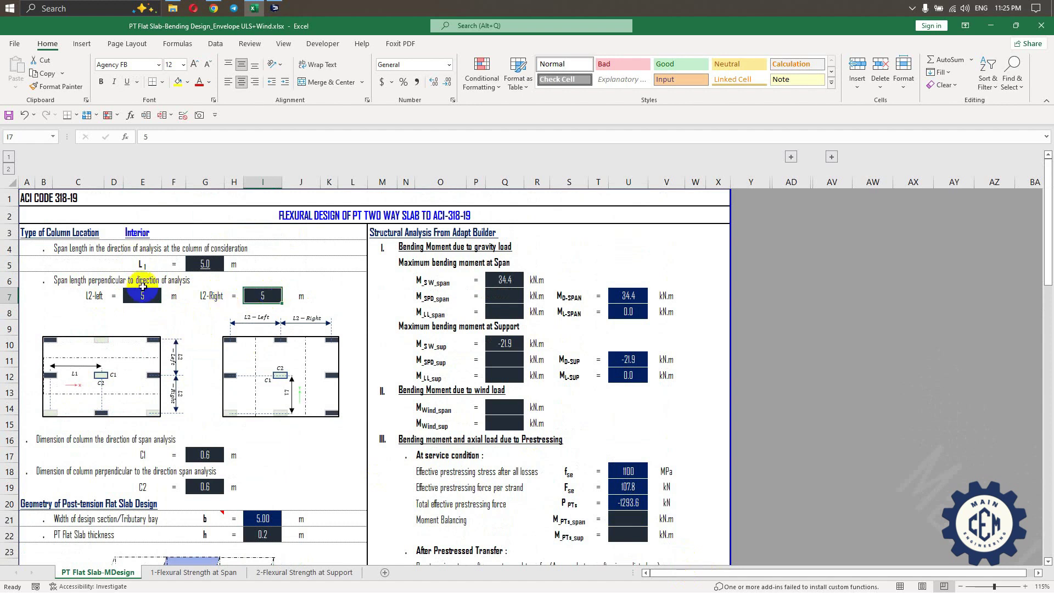
scroll(247, 381, "down", 3)
scroll(247, 381, "up", 2)
left_click(263, 468)
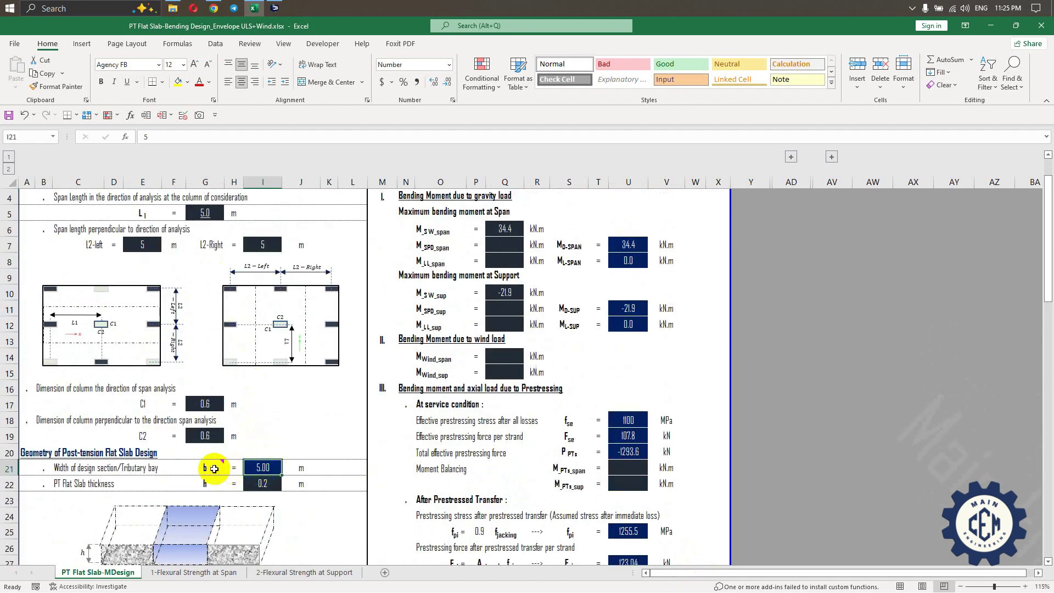
mouse_move(212, 469)
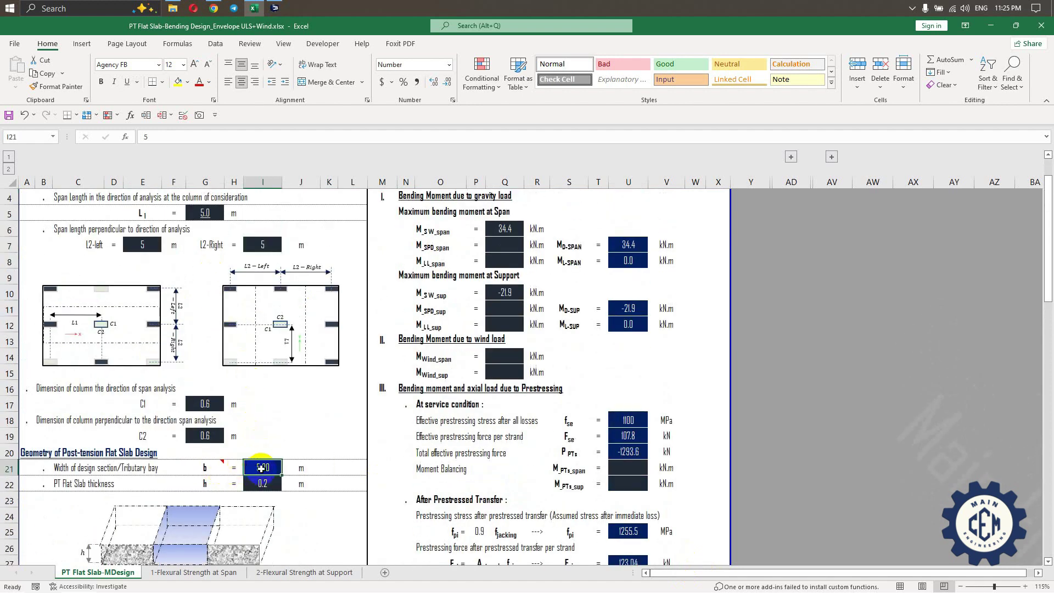
scroll(263, 468, "down", 2)
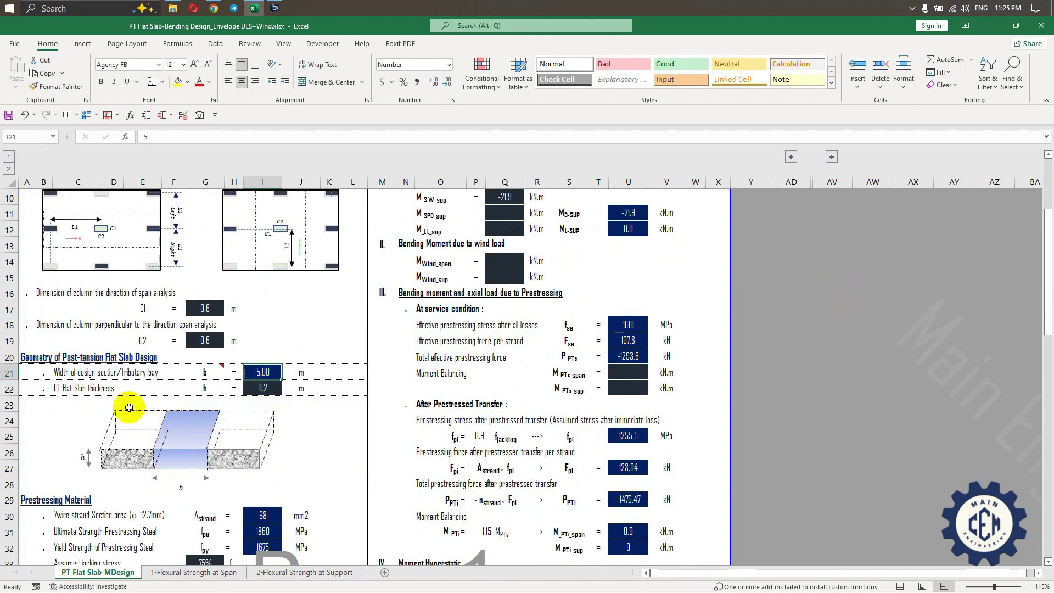
- Examine the column dimensions C1 and C2, along and perpendicular to the direction of span analysis
scroll(275, 374, "up", 1)
left_click(204, 356)
scroll(156, 369, "up", 1)
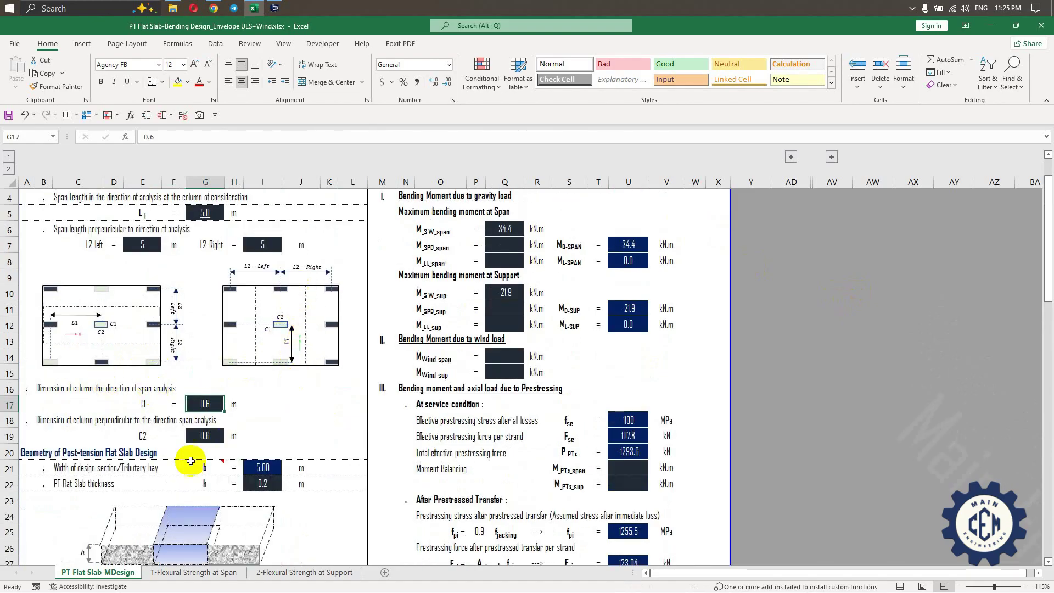
left_click(209, 435)
left_click(238, 416)
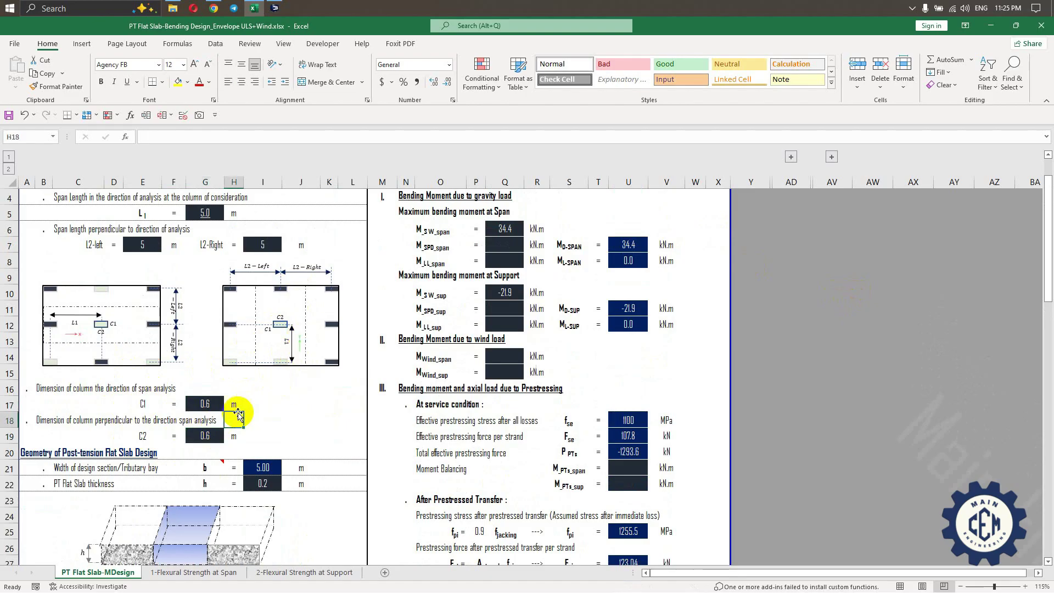
left_click(272, 402)
left_click_drag(144, 404, 212, 403)
left_click_drag(145, 435, 214, 436)
- Review the prestressing material inputs: 7-wire strand section area, ultimate strength fpu and yield strength fpy
scroll(274, 401, "down", 2)
scroll(265, 363, "down", 5)
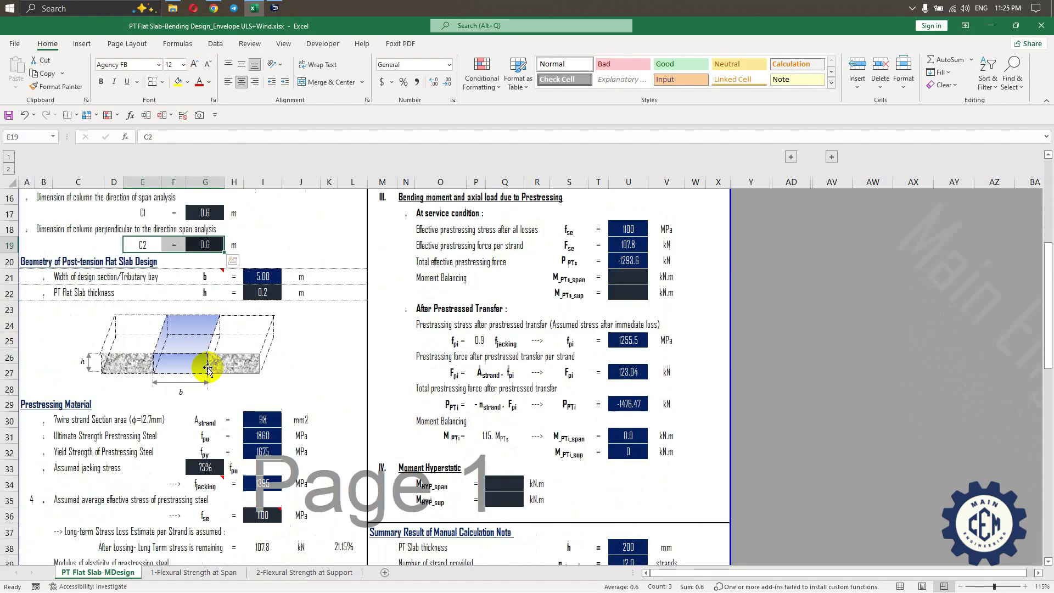
left_click(28, 261)
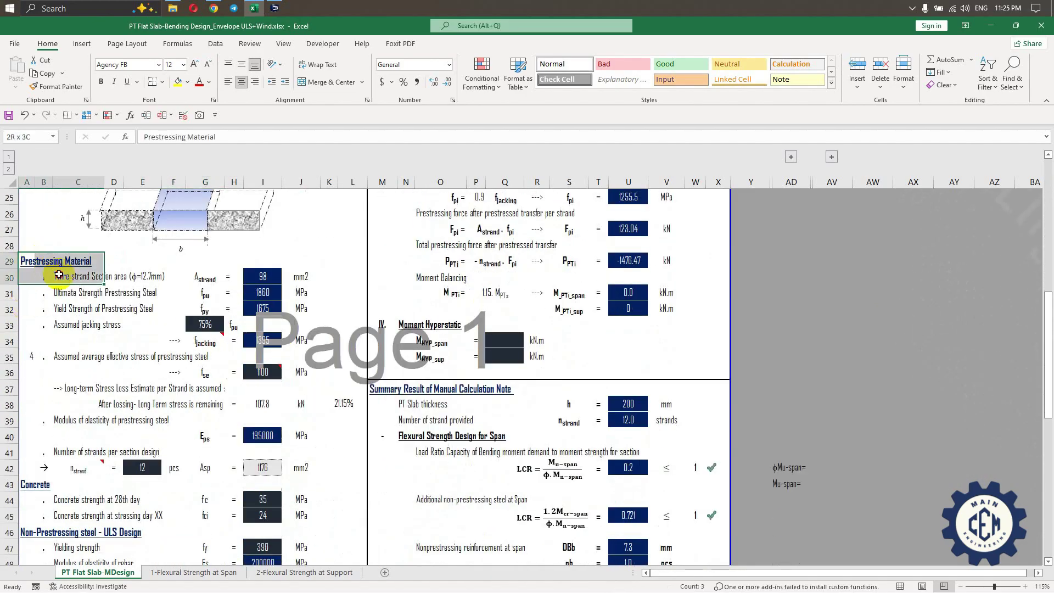
left_click(204, 277)
left_click(63, 278)
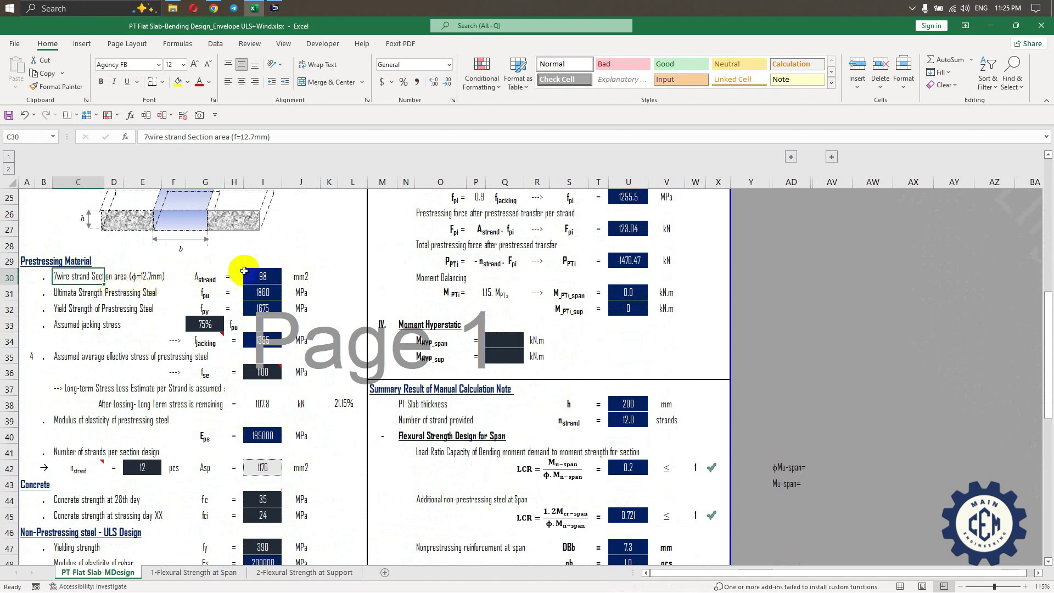
left_click_drag(217, 276, 306, 273)
left_click(272, 276)
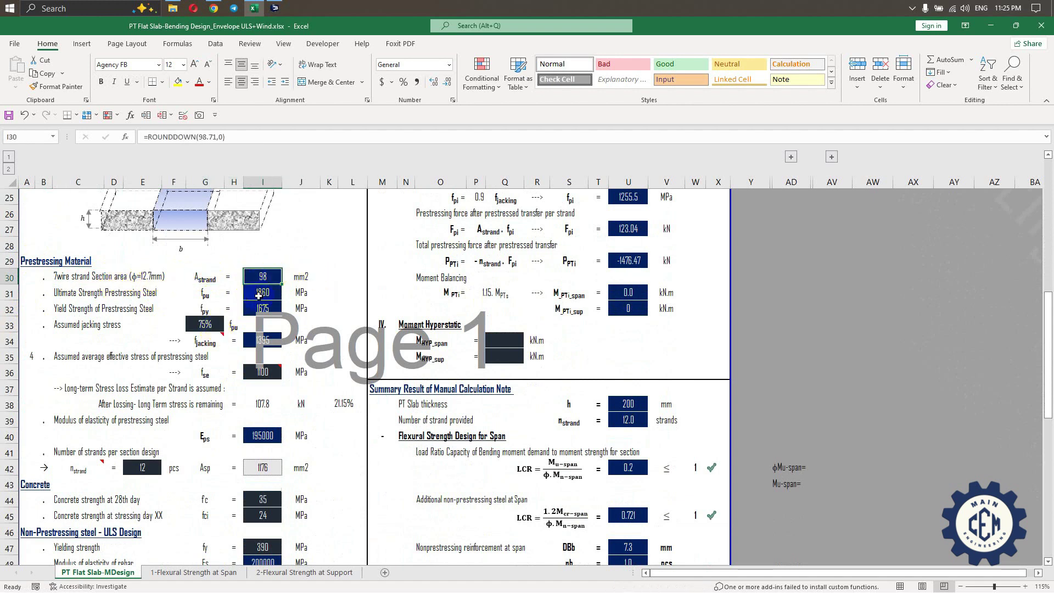
left_click(266, 290)
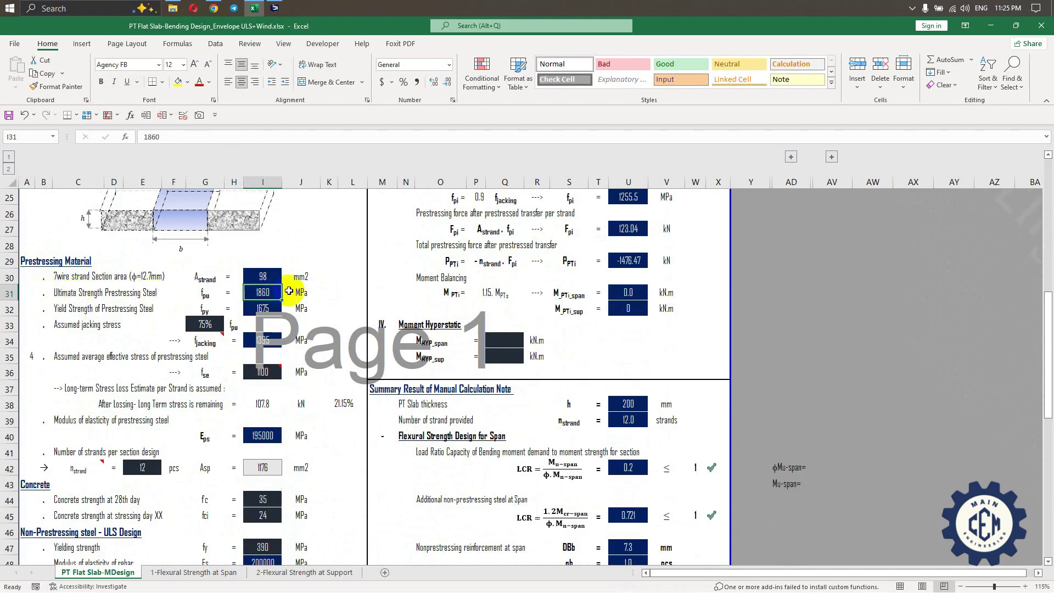
left_click(264, 309)
left_click(77, 308)
left_click(266, 309)
- Check the assumed jacking stress, the average effective stress fse and the modulus of elasticity Eps of the prestressing steel
scroll(220, 333, "down", 1)
left_click(60, 277)
left_click(209, 277)
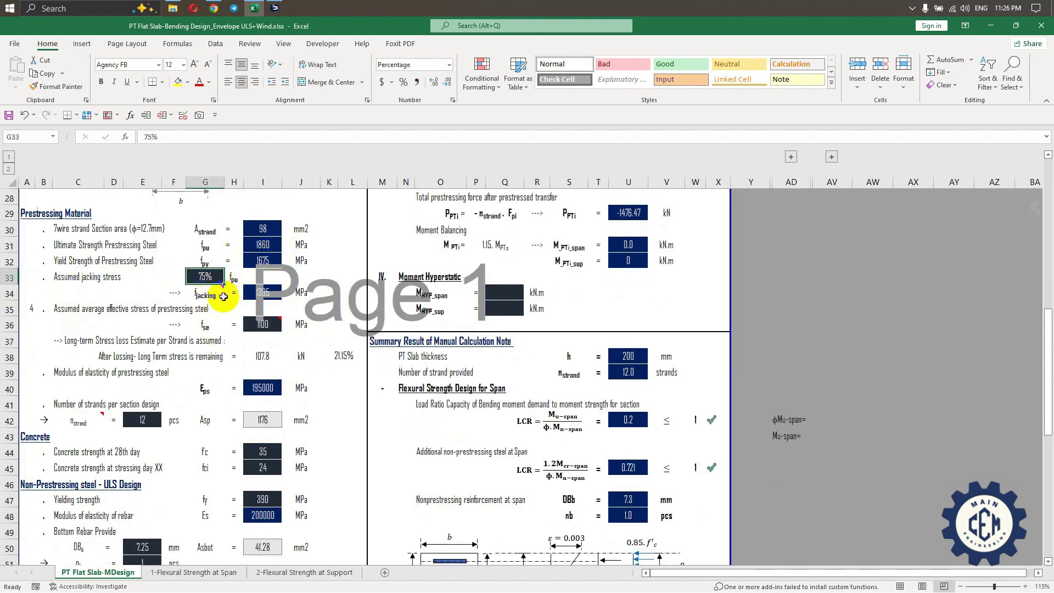
scroll(204, 285, "down", 1)
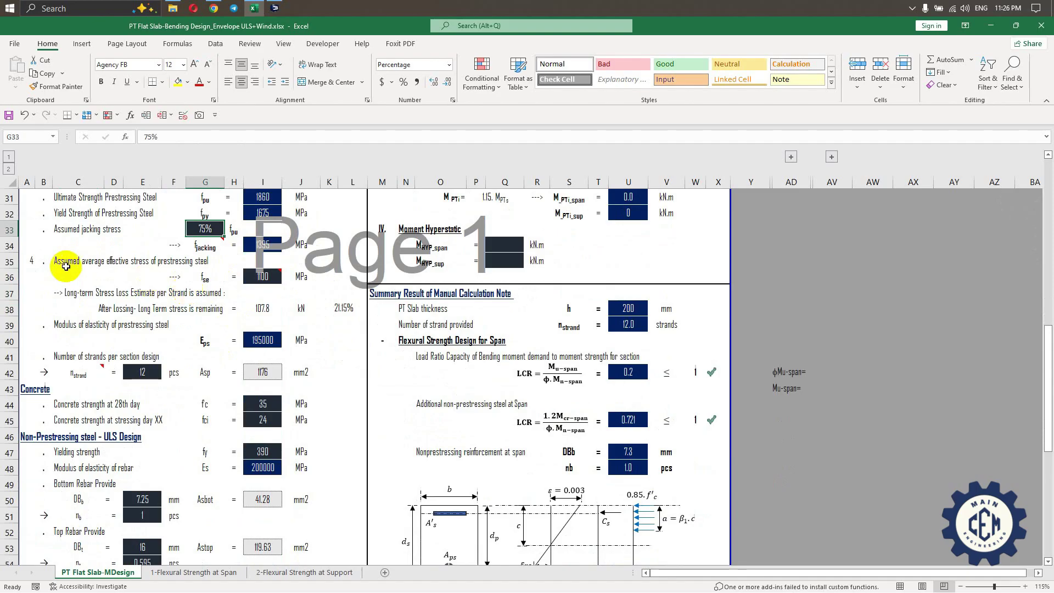
left_click_drag(66, 269, 332, 277)
scroll(155, 268, "up", 1)
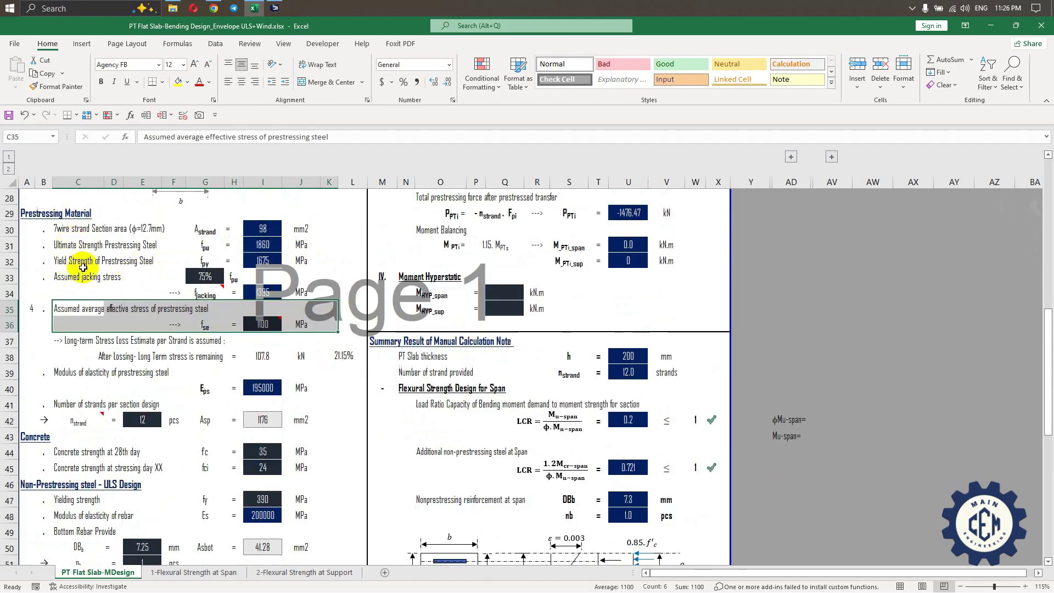
scroll(237, 308, "down", 1)
left_click(262, 276)
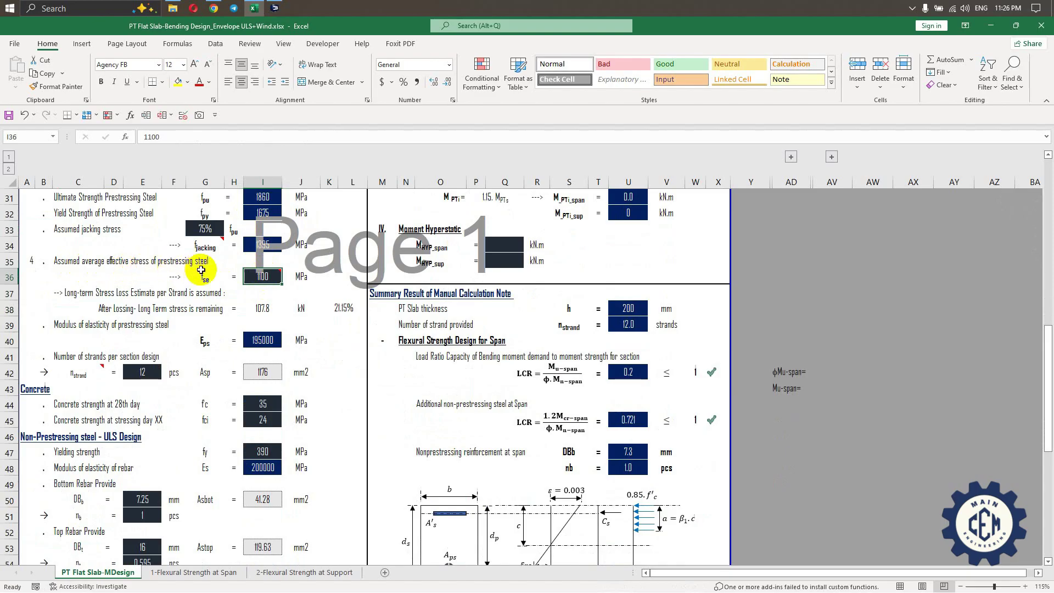
scroll(110, 280, "down", 1)
left_click(82, 277)
left_click(271, 294)
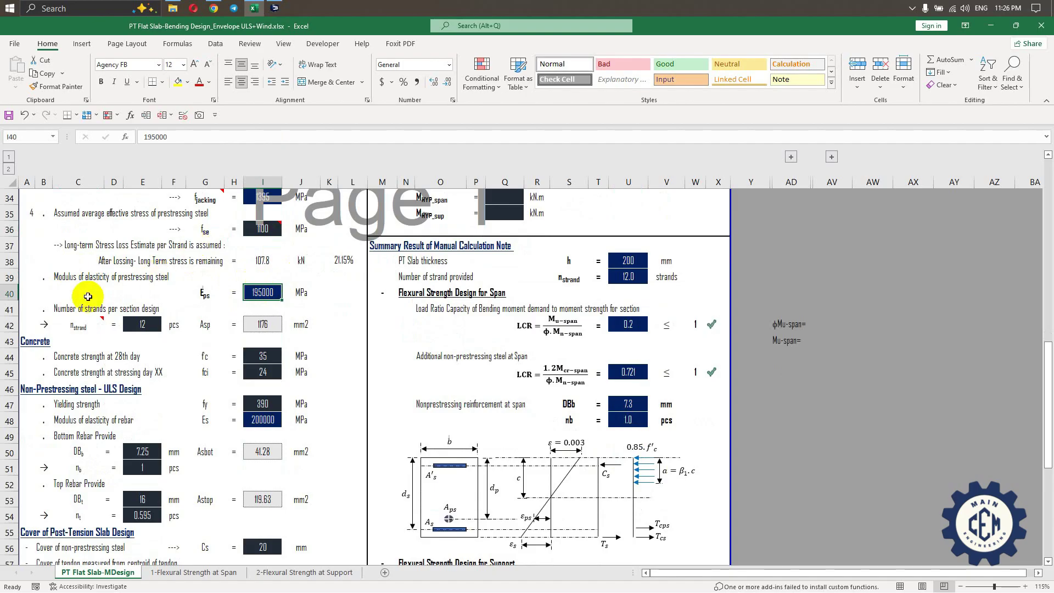
- Inspect the number of strands per design section and relate it to the design section width b
scroll(110, 275, "down", 1)
left_click(65, 263)
left_click(148, 277)
scroll(154, 286, "up", 1)
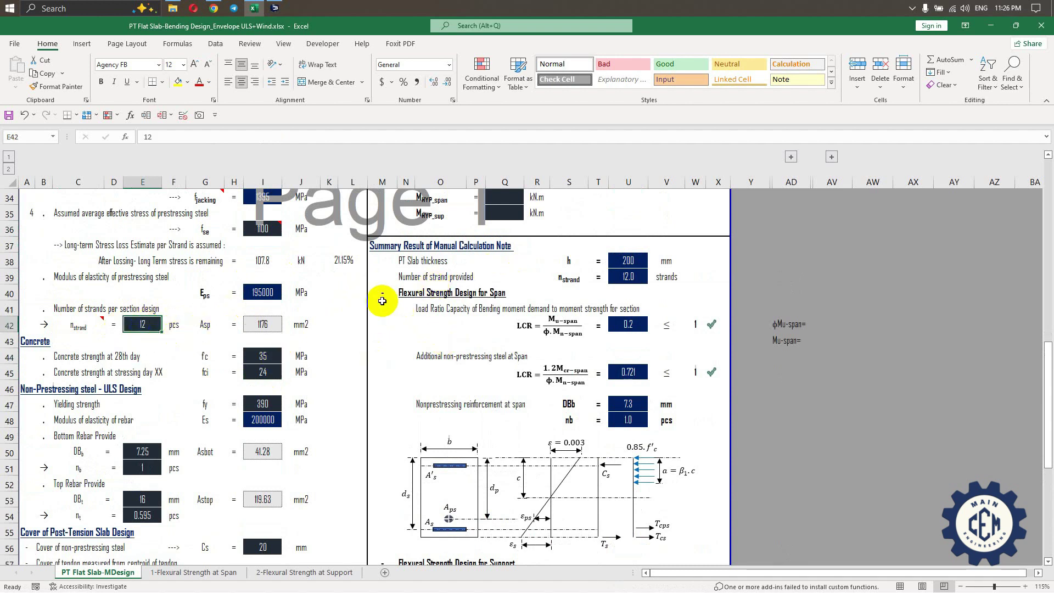
scroll(228, 328, "up", 6)
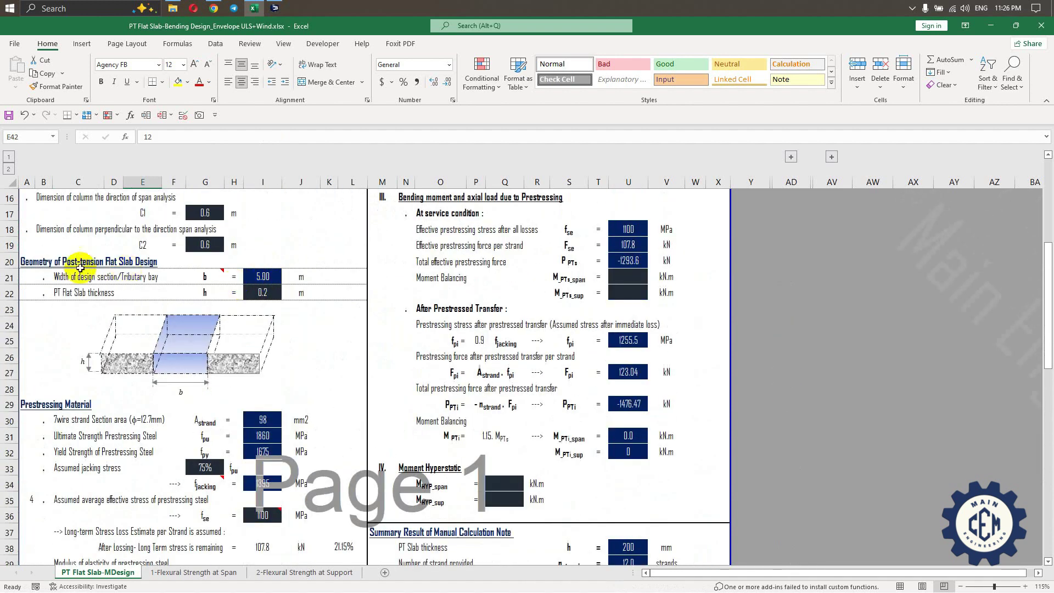
left_click(69, 279)
left_click(263, 277)
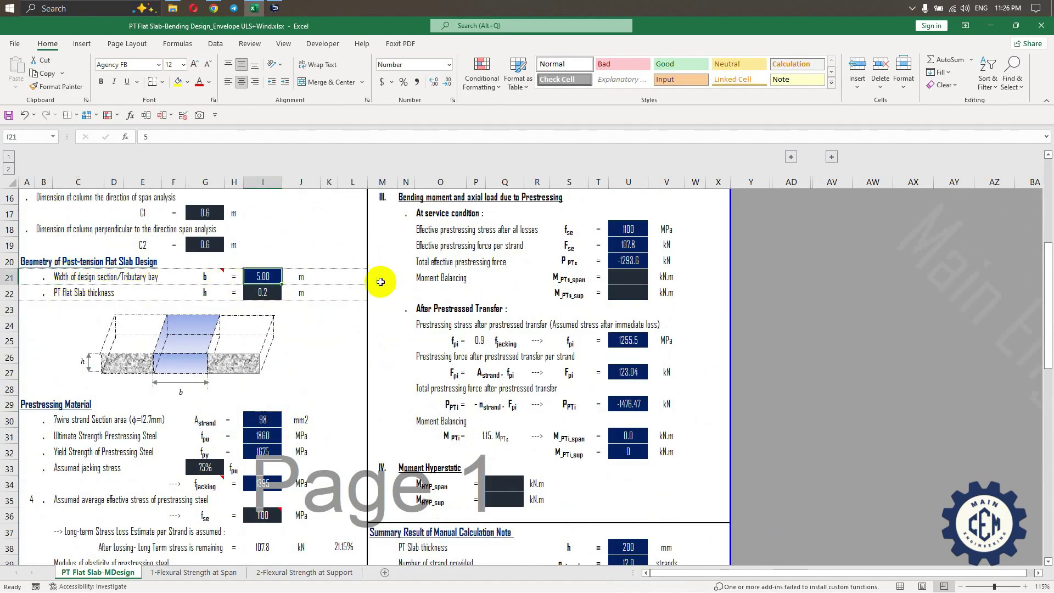
mouse_move(208, 278)
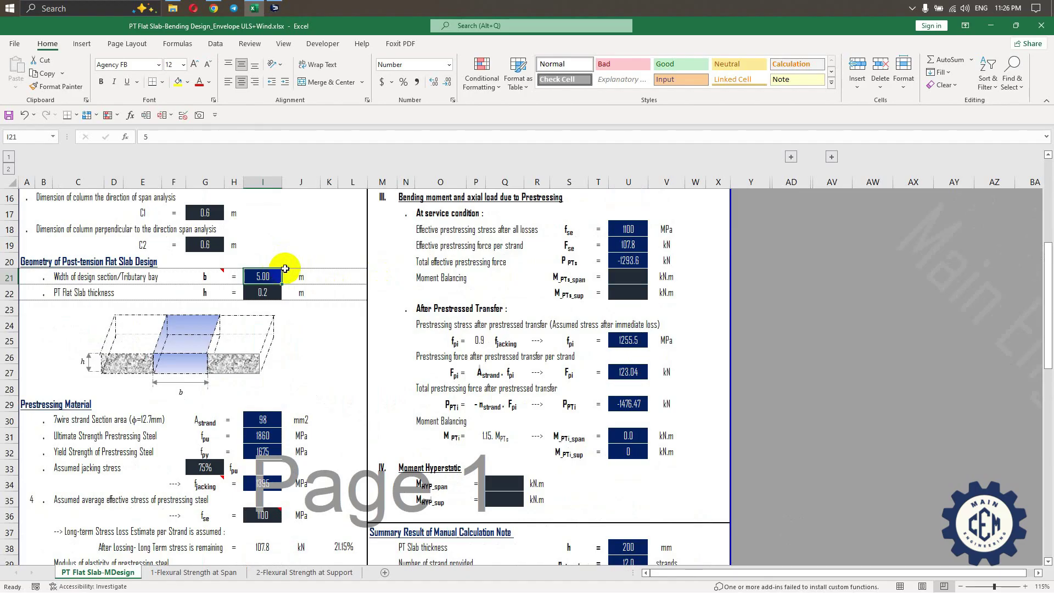
- Compare the strand number input with the tendons along the support line in the ADAPT model, and return to the Excel workbook
scroll(219, 412, "down", 5)
left_click(144, 372)
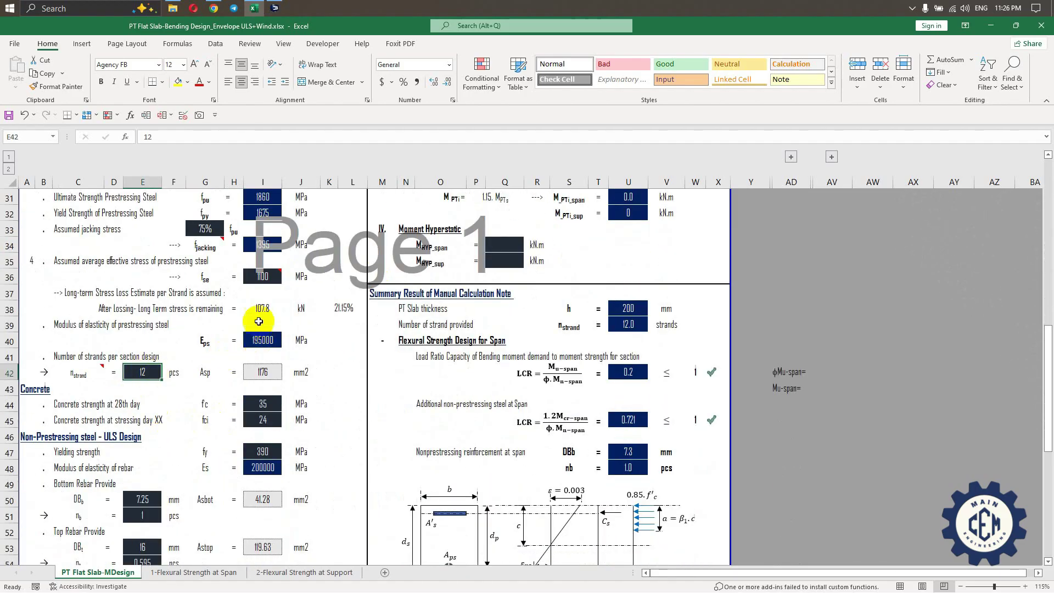
key("alt+Tab")
scroll(421, 312, "up", 2)
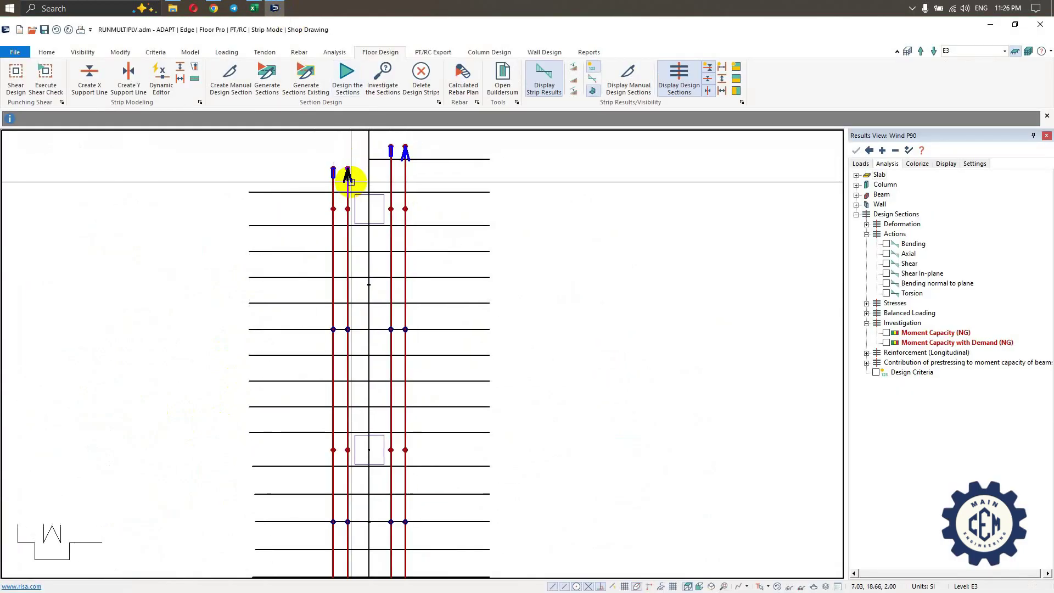
left_click(256, 9)
left_click(120, 378)
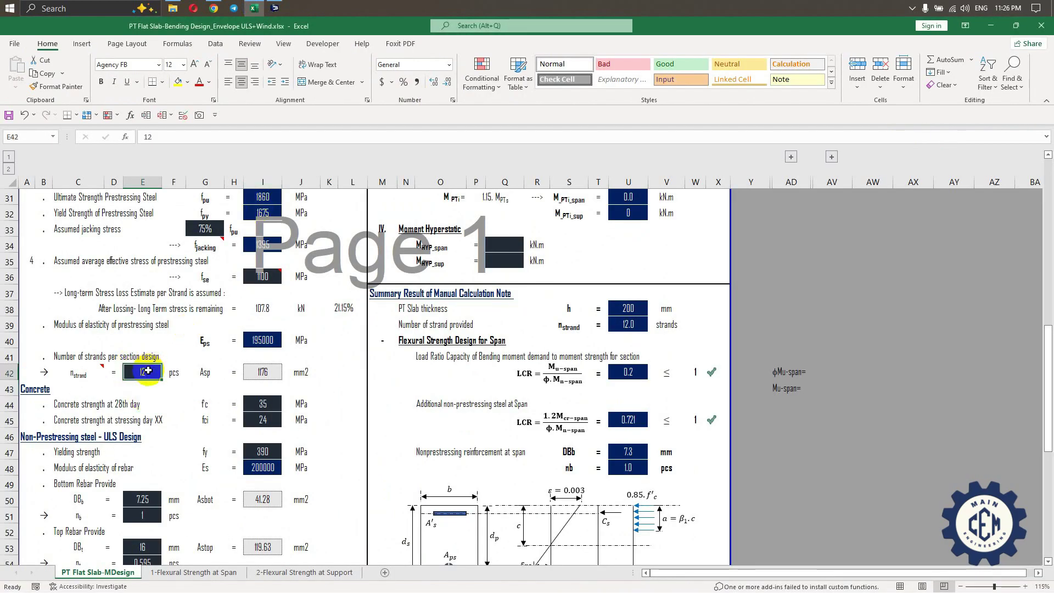
- Review the concrete strength inputs at the 28th day (f'c) and at the stressing day (fci)
scroll(159, 372, "down", 2)
left_click(260, 310)
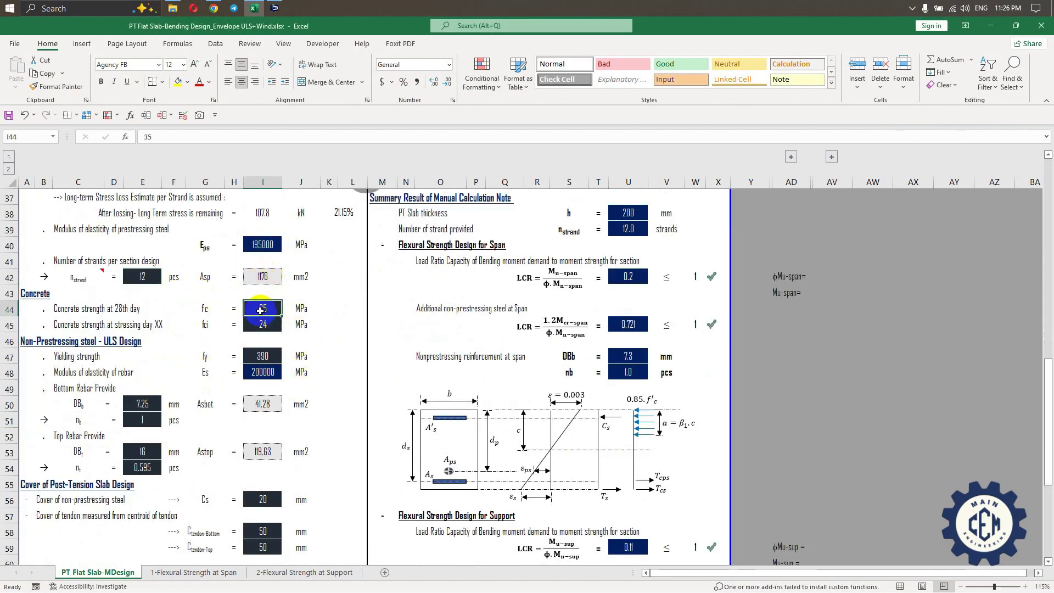
left_click_drag(32, 294, 263, 324)
left_click(263, 325)
scroll(145, 389, "down", 1)
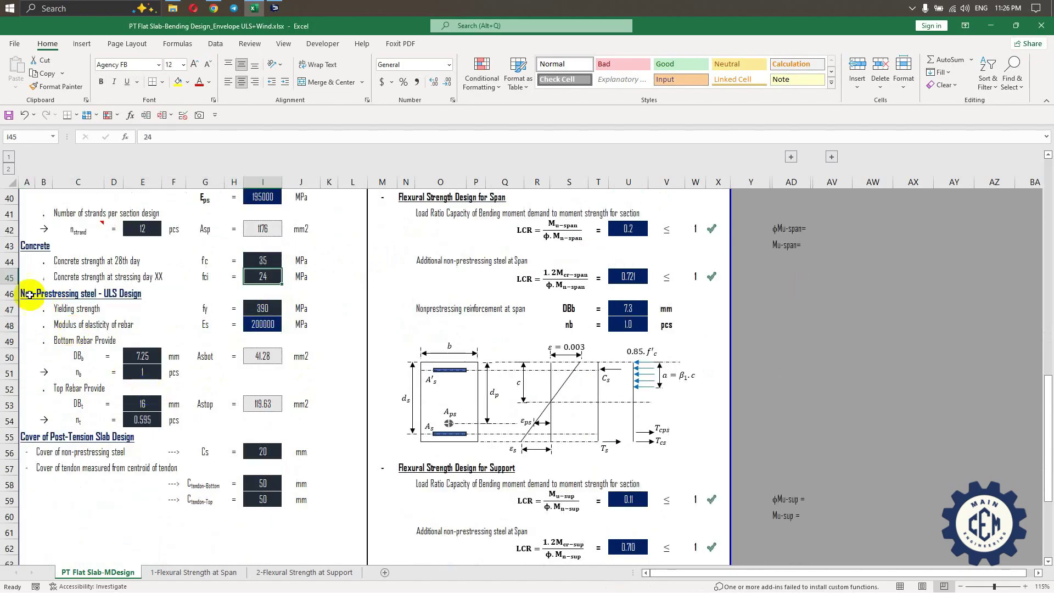
- Examine the non-prestressing steel inputs for ULS design, including the bottom and top rebar provided
left_click_drag(29, 295, 137, 344)
left_click(142, 357)
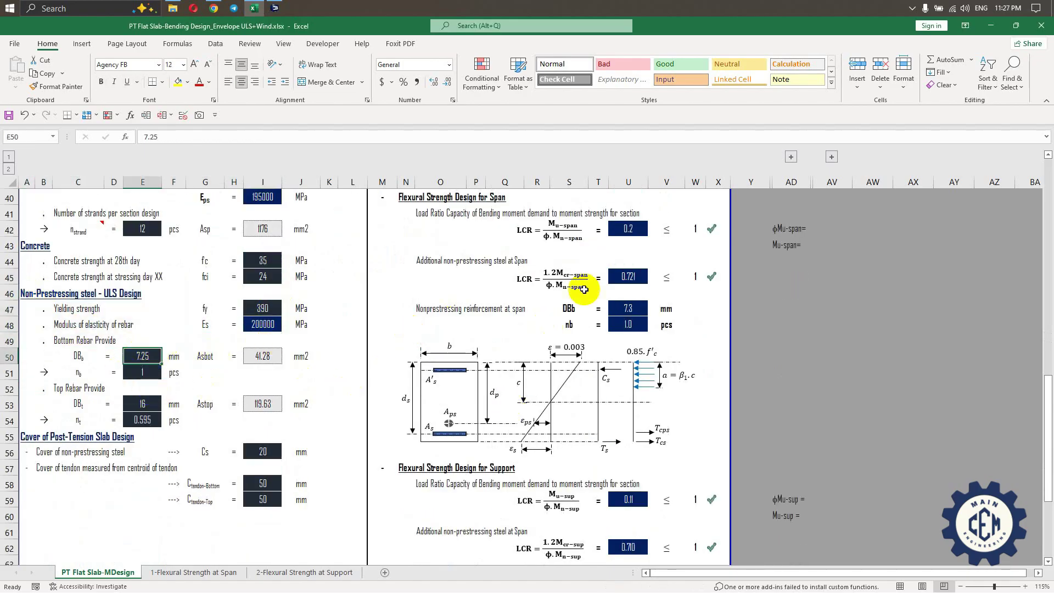
scroll(110, 415, "down", 2)
scroll(104, 357, "up", 2)
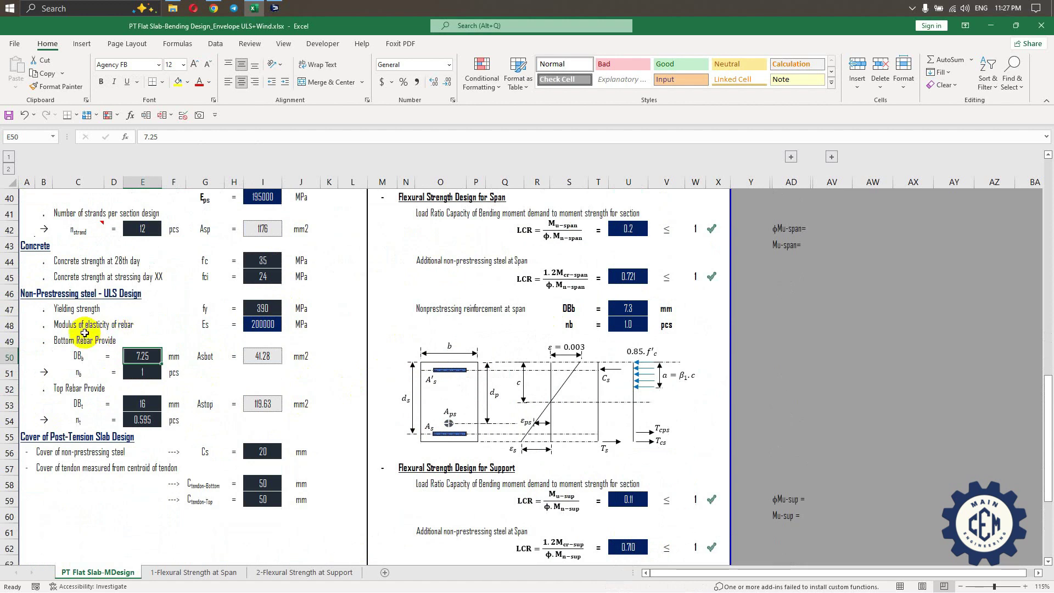
left_click_drag(84, 333, 297, 416)
left_click(301, 468)
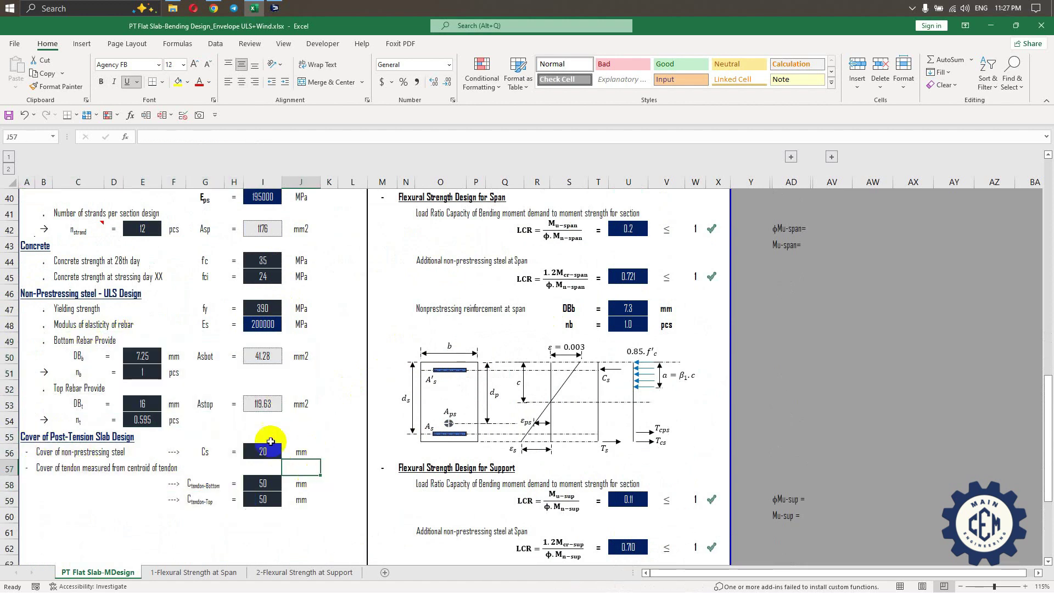
- Check the cover of the post-tensioned slab, including the bottom and top tendon covers measured from the tendon centroid
scroll(271, 441, "down", 2)
left_click(41, 372)
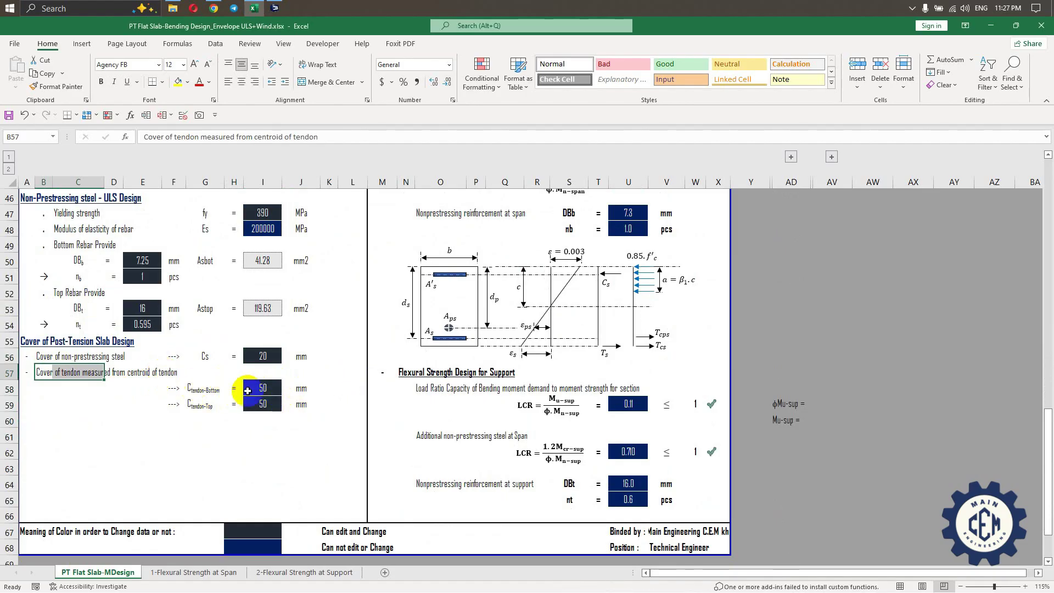
left_click(263, 387)
left_click(264, 404)
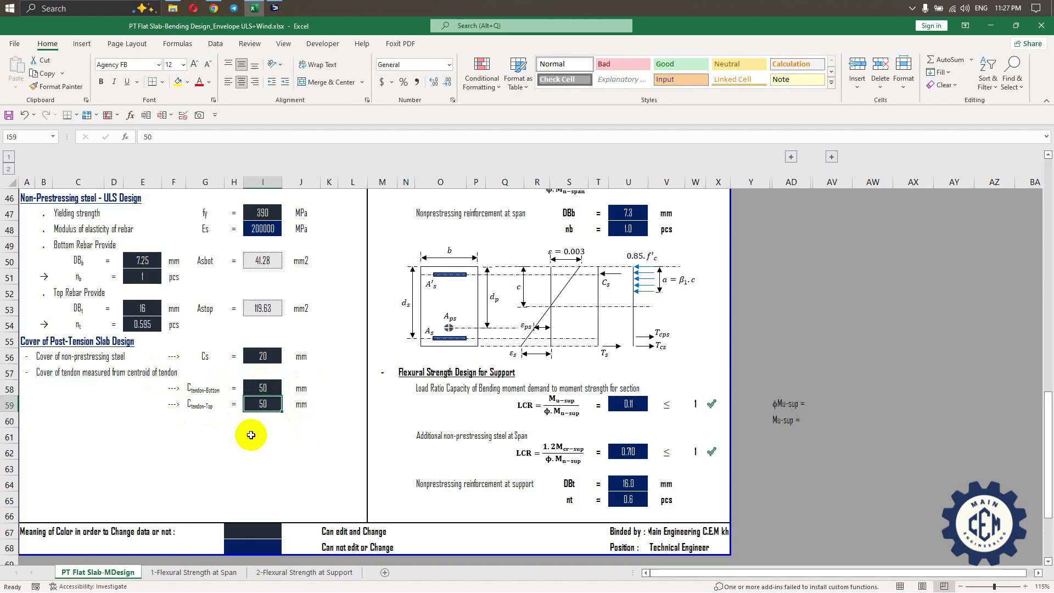
- Review the gravity-load moment inputs at span and support and the wind moment inputs MWind_span and MWind_sup
scroll(247, 430, "up", 15)
left_click(520, 276)
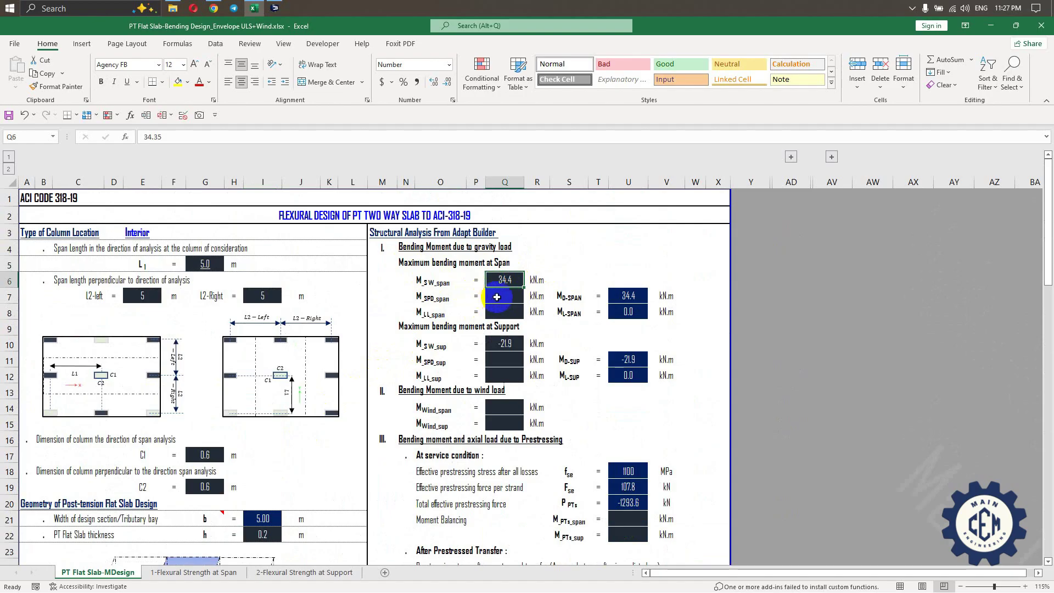
left_click(427, 282)
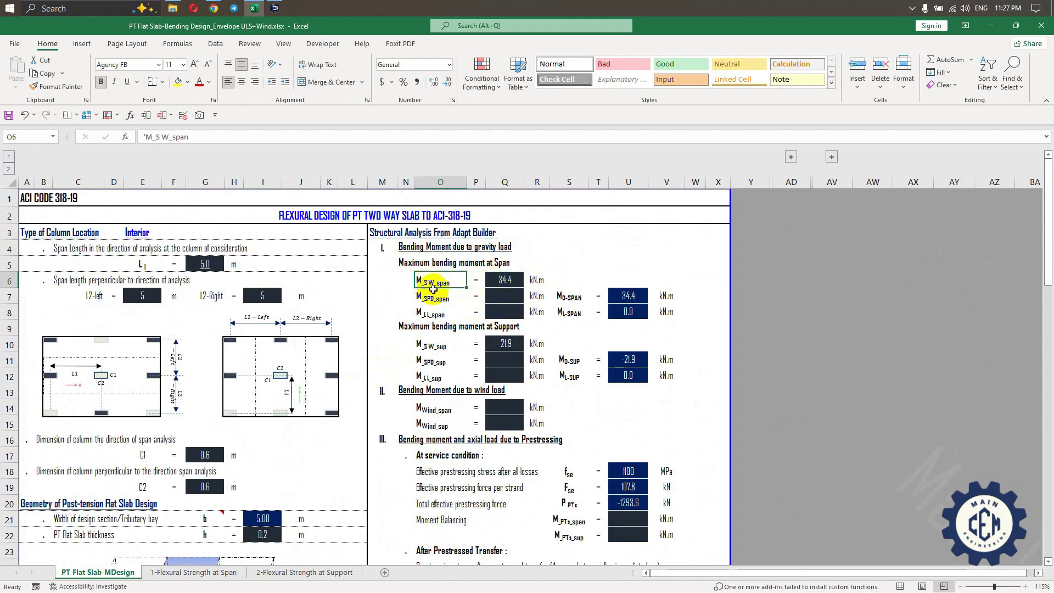
left_click(434, 298)
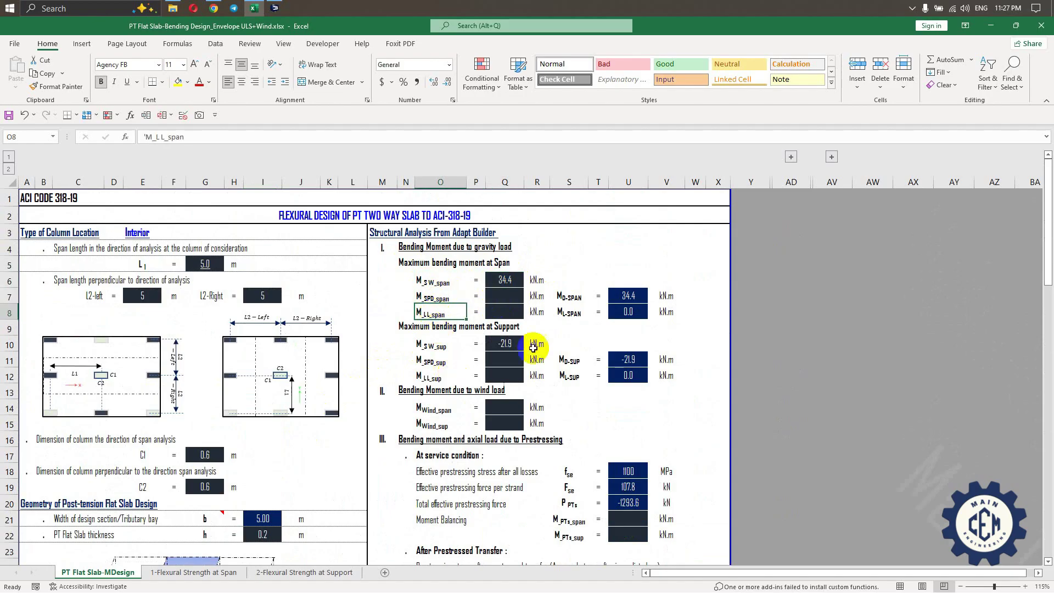
scroll(532, 340, "down", 2)
left_click_drag(434, 310, 435, 325)
- Examine the moment balancing inputs M_PTs_span and M_PTs_sup at service condition and the hyperstatic moment inputs
scroll(467, 312, "down", 3)
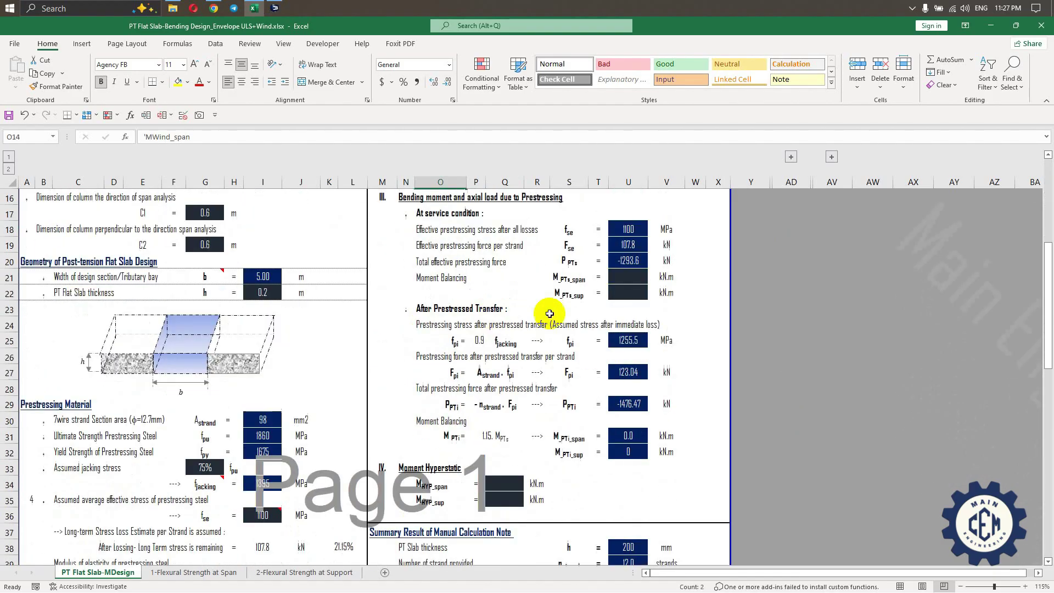
left_click_drag(569, 278, 569, 294)
scroll(566, 286, "up", 1)
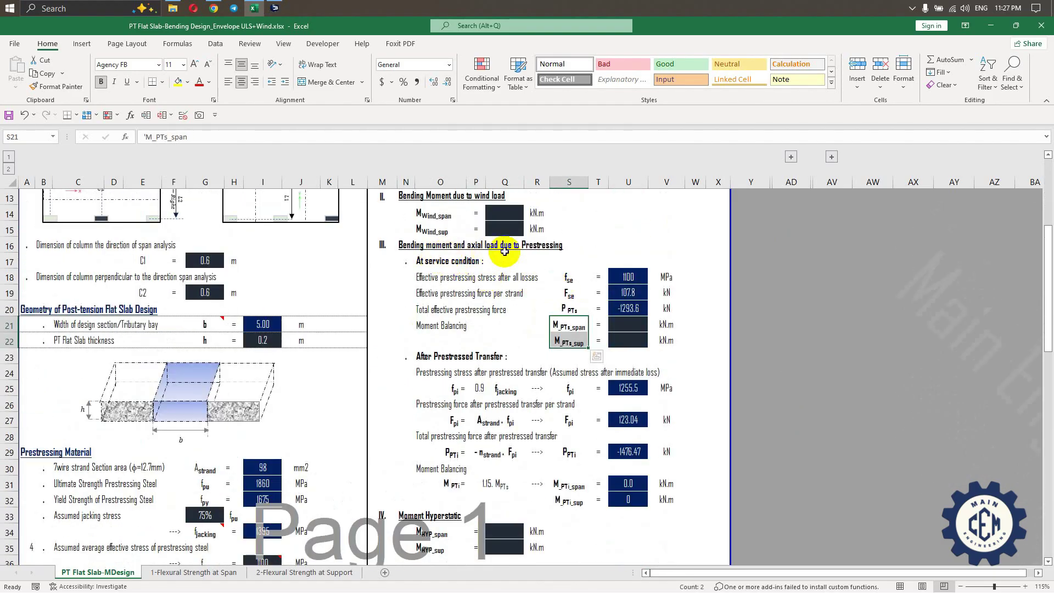
scroll(615, 302, "down", 1)
scroll(607, 288, "up", 1)
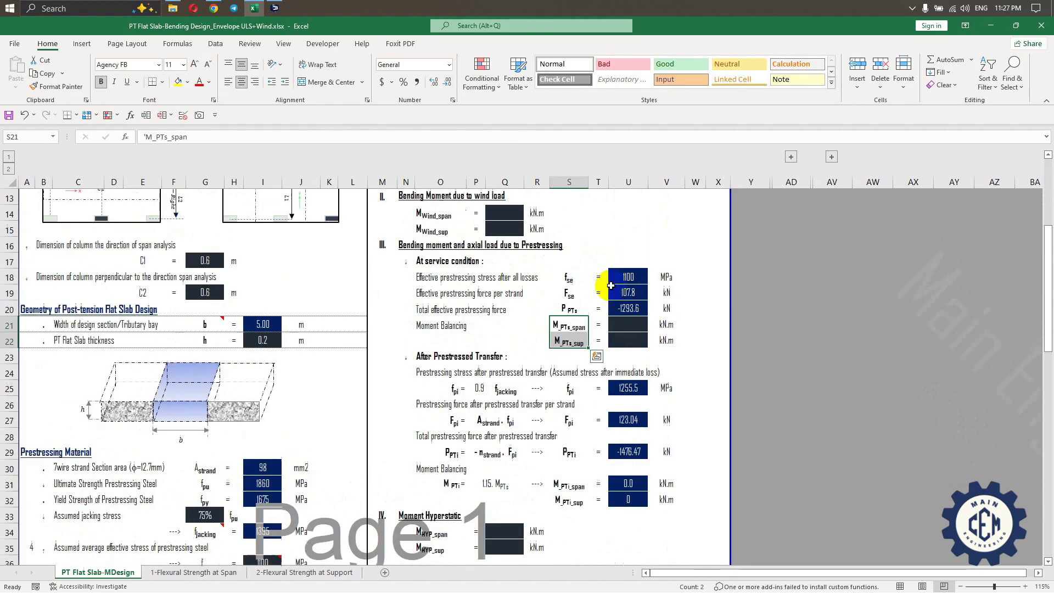
scroll(443, 424, "down", 2)
left_click(495, 437)
- Return to the gravity-load section and select the self-weight span moment input M_SW_span
scroll(483, 387, "up", 6)
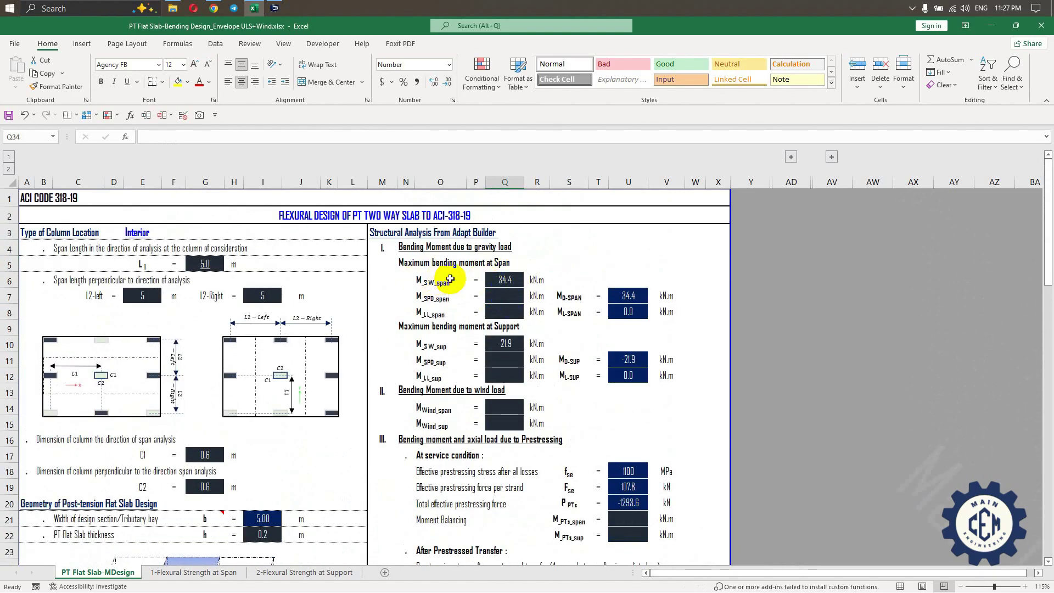
left_click(509, 284)
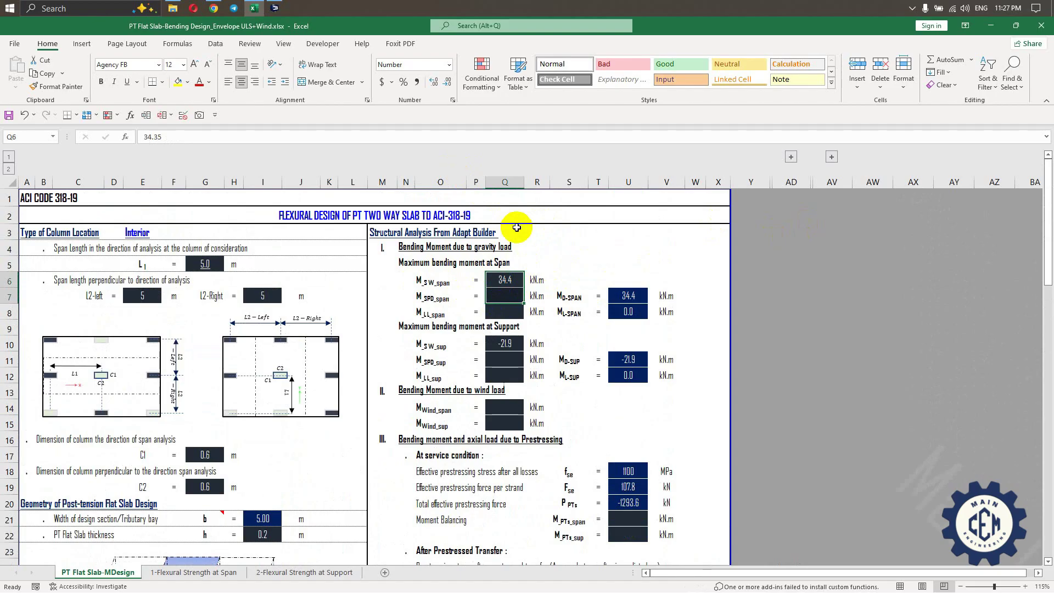
left_click(499, 284)
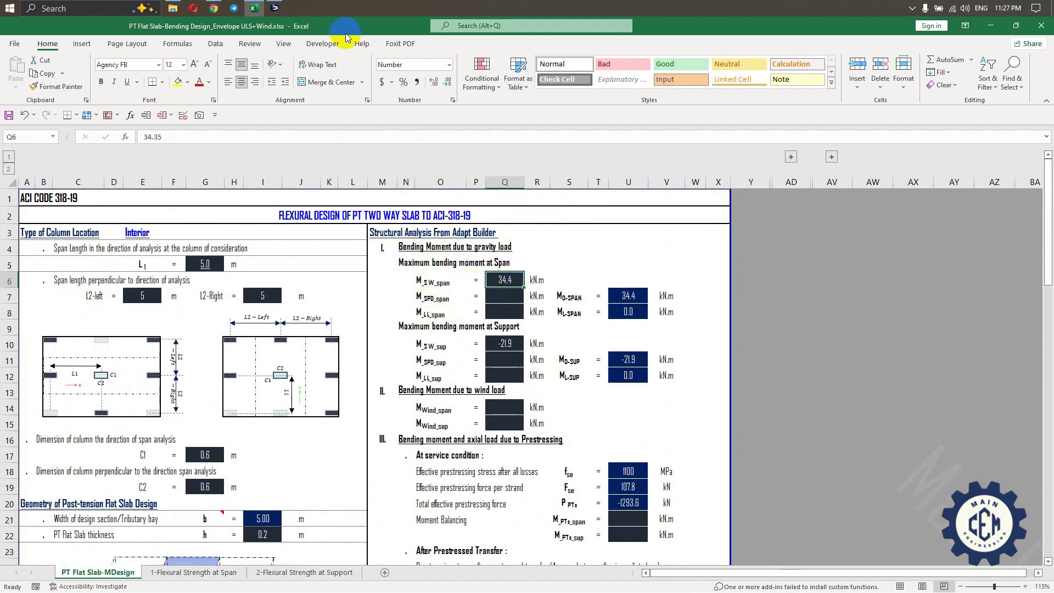
- Switch to the ADAPT model and review the defined load combinations, leaving them unchanged
key("alt+Tab")
left_click(855, 165)
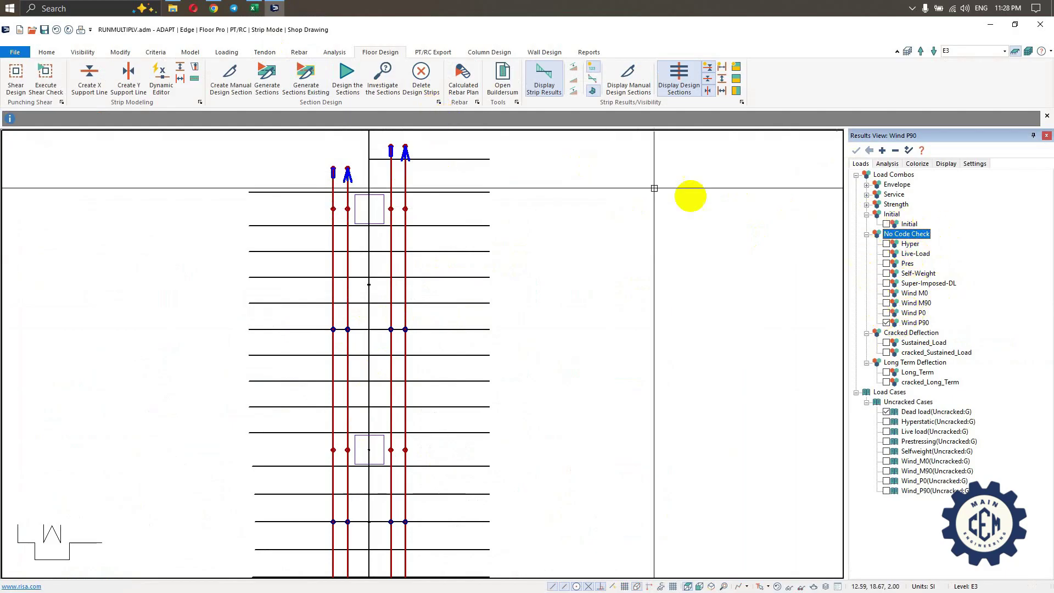
left_click(227, 52)
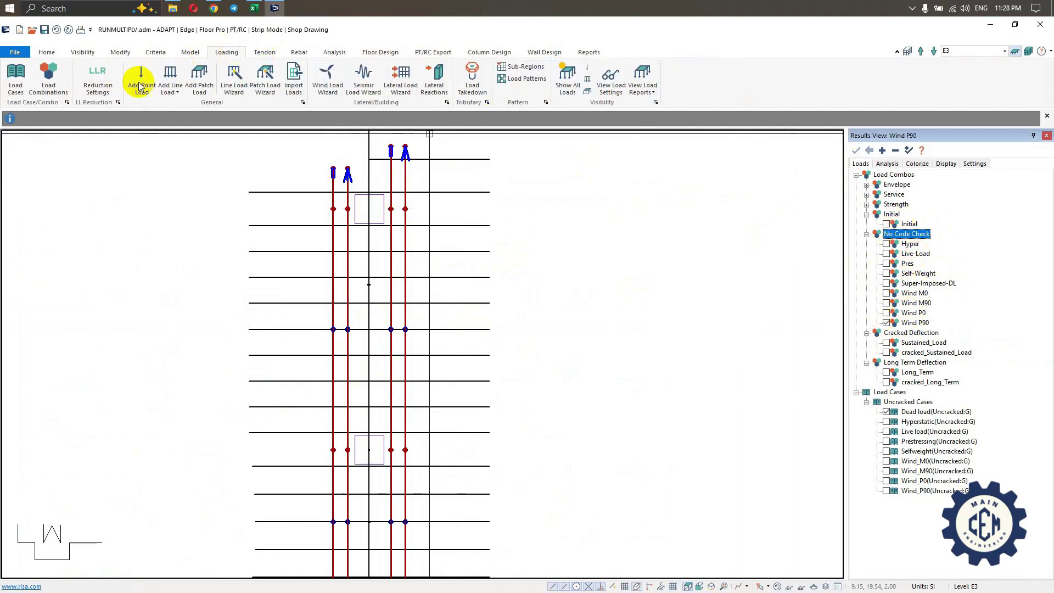
left_click(39, 82)
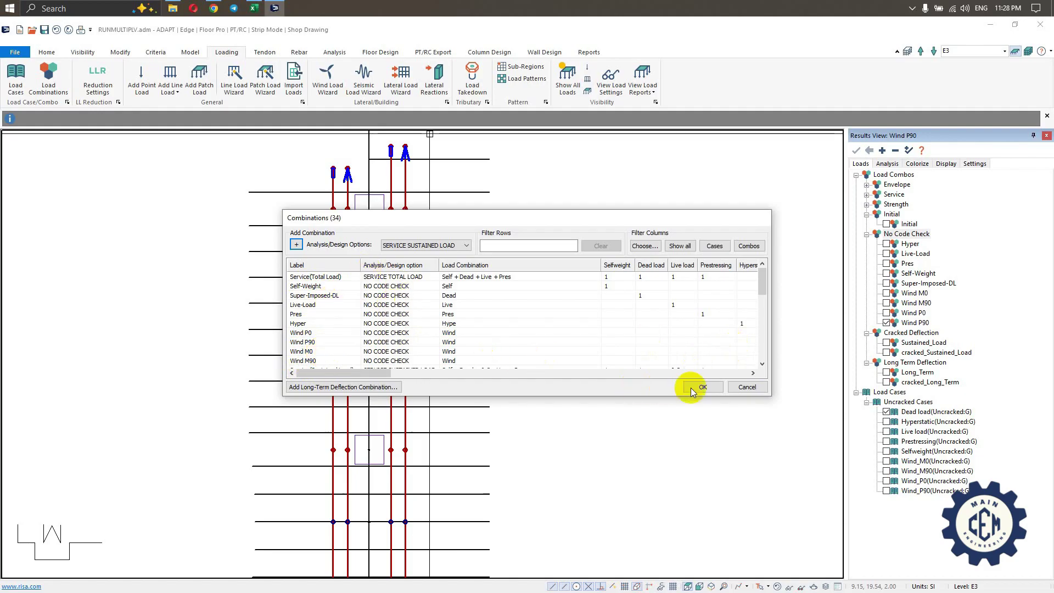
left_click(746, 386)
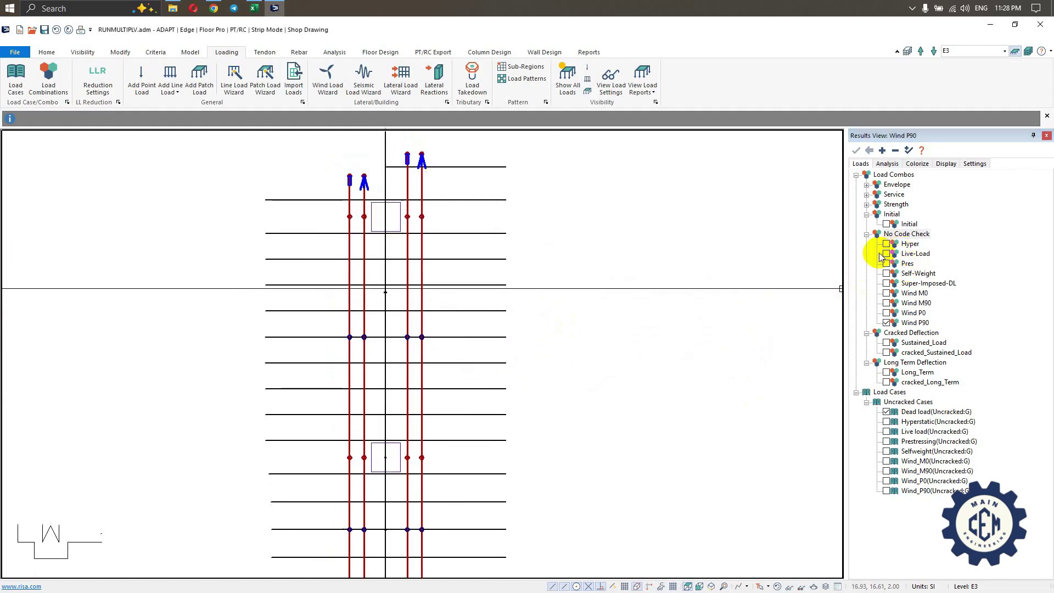
- Display the design-section bending moment diagram for the Self-Weight load combination along the strip
left_click(894, 274)
left_click(888, 164)
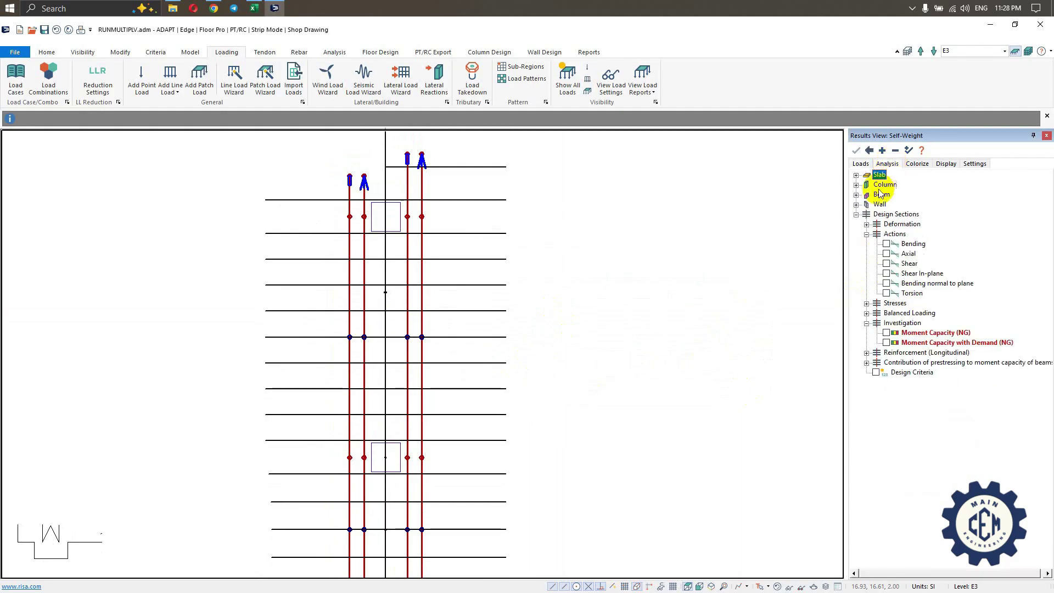
left_click(379, 52)
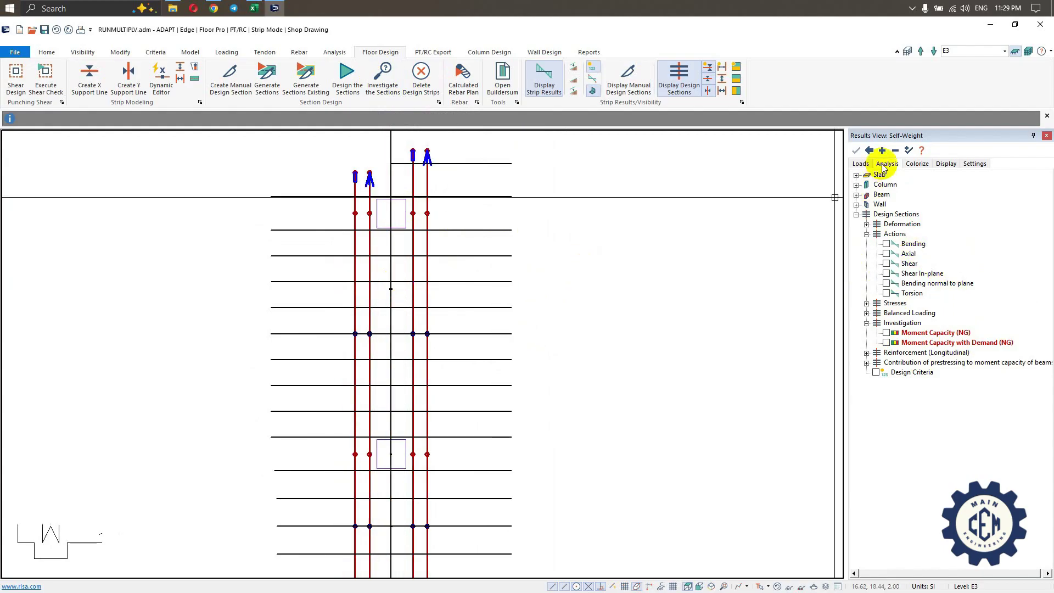
left_click(861, 164)
left_click(888, 164)
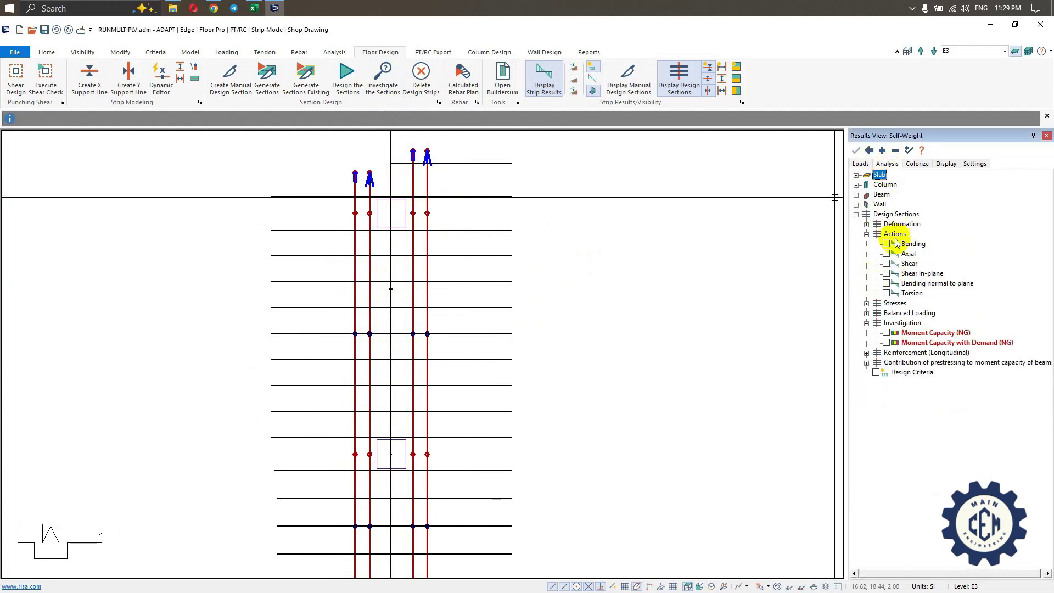
left_click(886, 244)
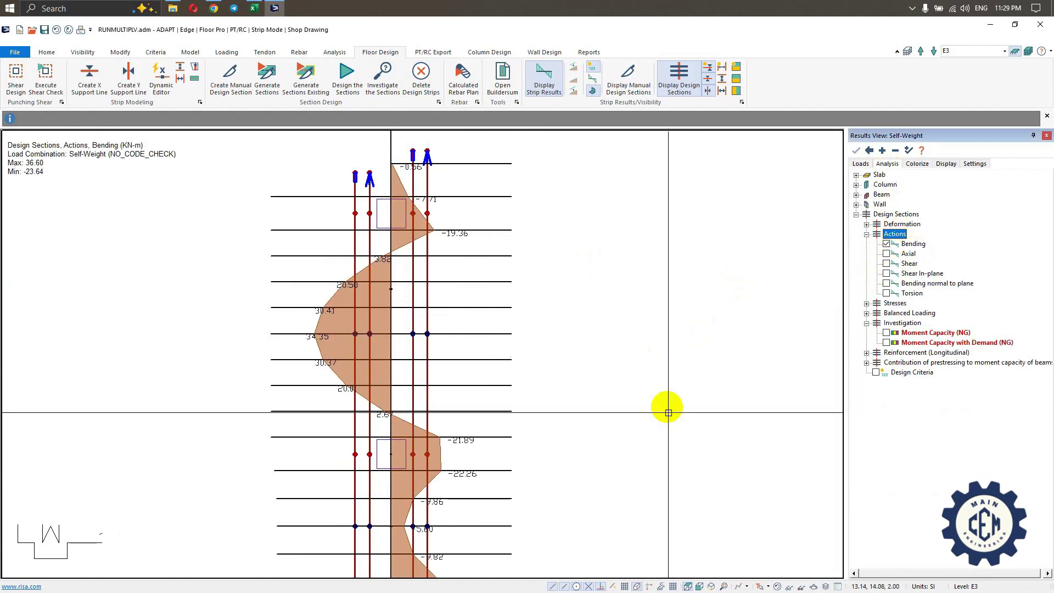
- Start a screen capture of the strip's self-weight moment diagram around the two columns and set the annotation colour to blue
key("Print")
mouse_move(264, 470)
left_mouse_down()
mouse_move(547, 132)
mouse_move(554, 140)
left_mouse_up()
left_click(563, 447)
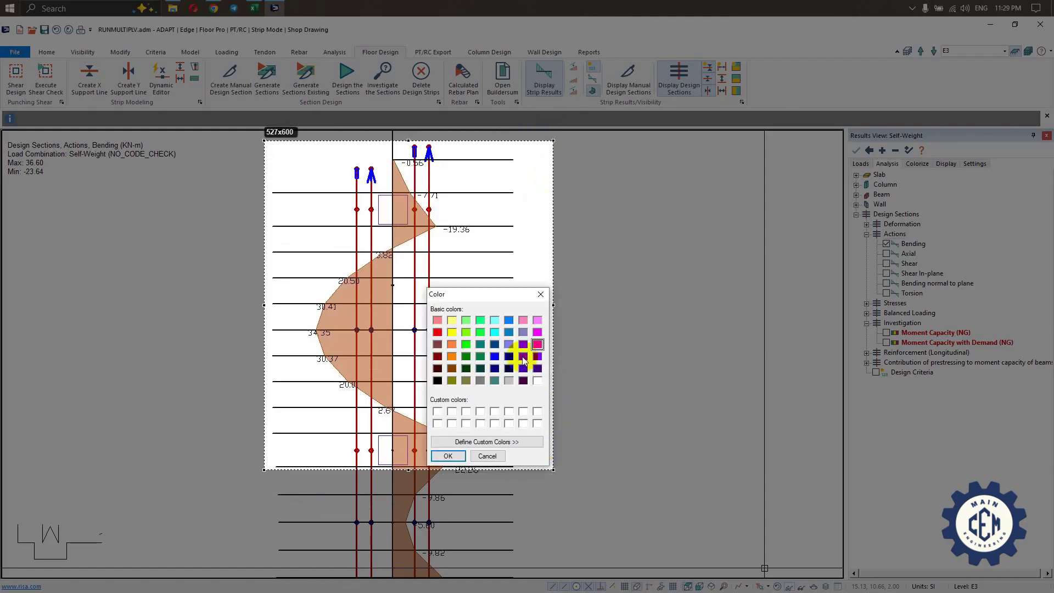
left_click(494, 345)
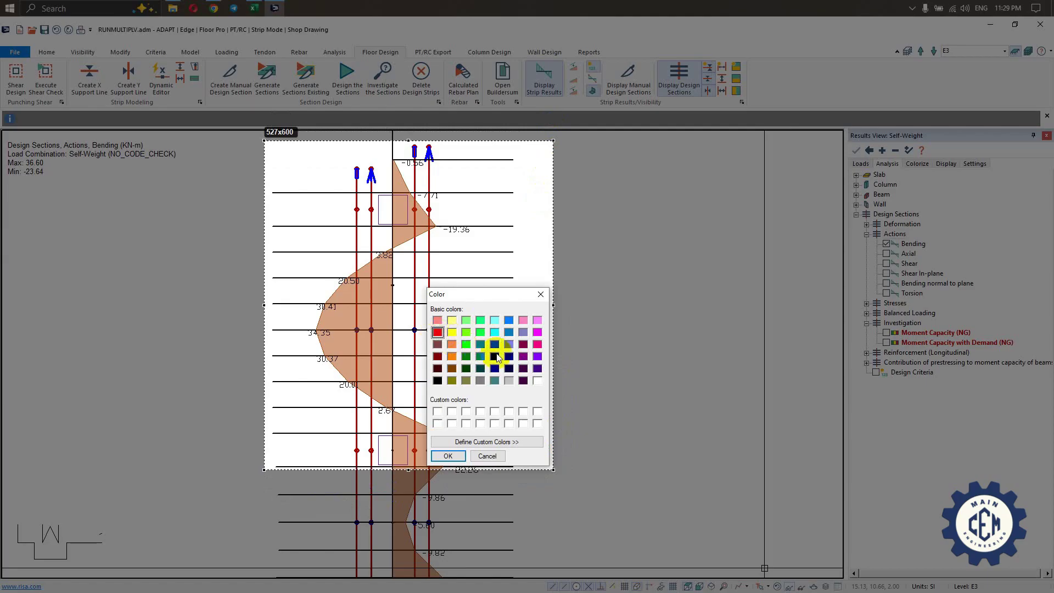
left_click(448, 457)
- Box and tick the 34.35 span moment and -21.89 support moment on the capture, and copy the annotated image
left_click_drag(299, 319, 342, 341)
left_click_drag(440, 427, 485, 445)
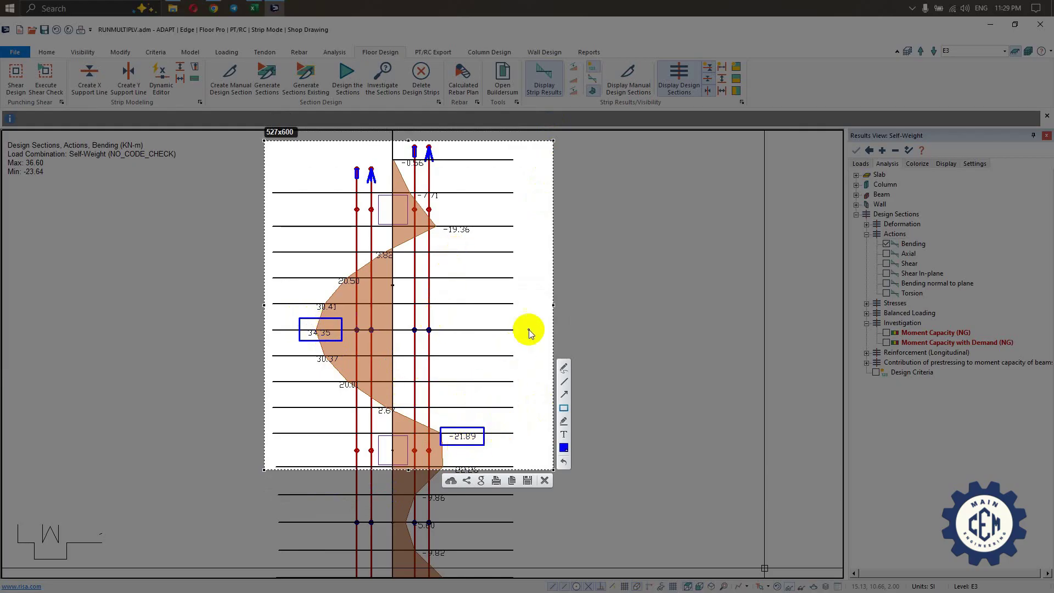
left_click_drag(493, 321, 501, 317)
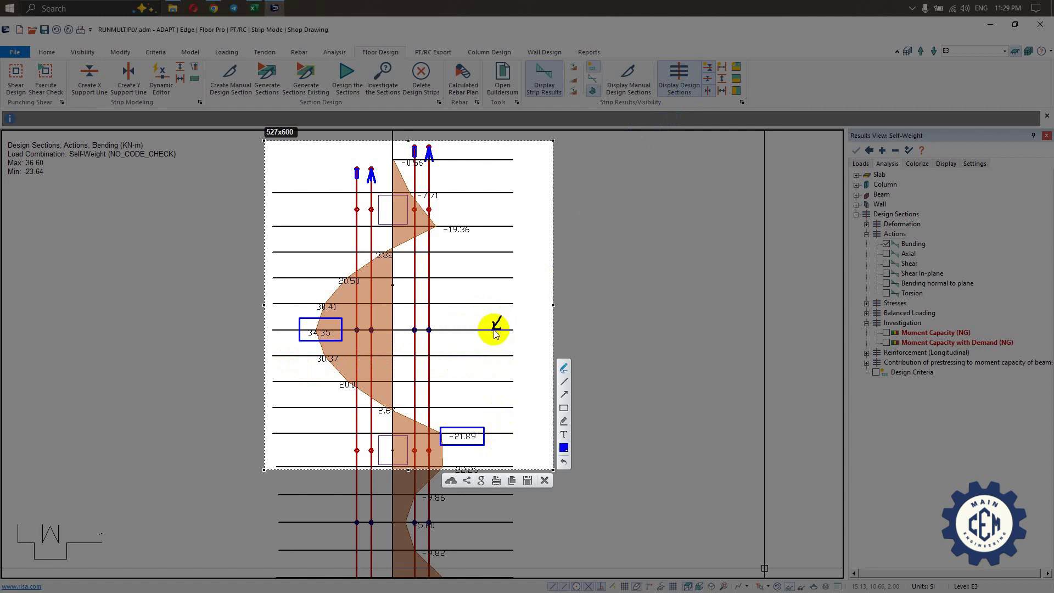
left_click_drag(497, 422, 515, 419)
key("ctrl+c")
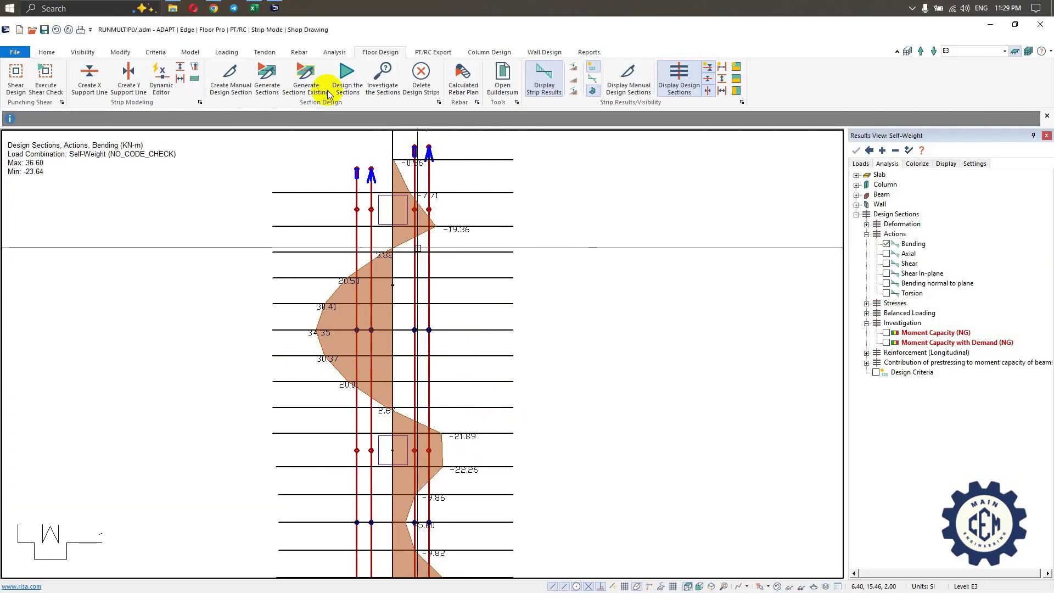
- Switch to the Excel design sheet, paste the annotated moment diagram, and place it beside the gravity-load moment inputs
left_click(253, 7)
key("ctrl+v")
left_click_drag(695, 275, 684, 299)
- Enter the self-weight moments M_SW_span as 34.35 and M_SW_sup as -21.89 kN.m
left_click(504, 281)
type("34")
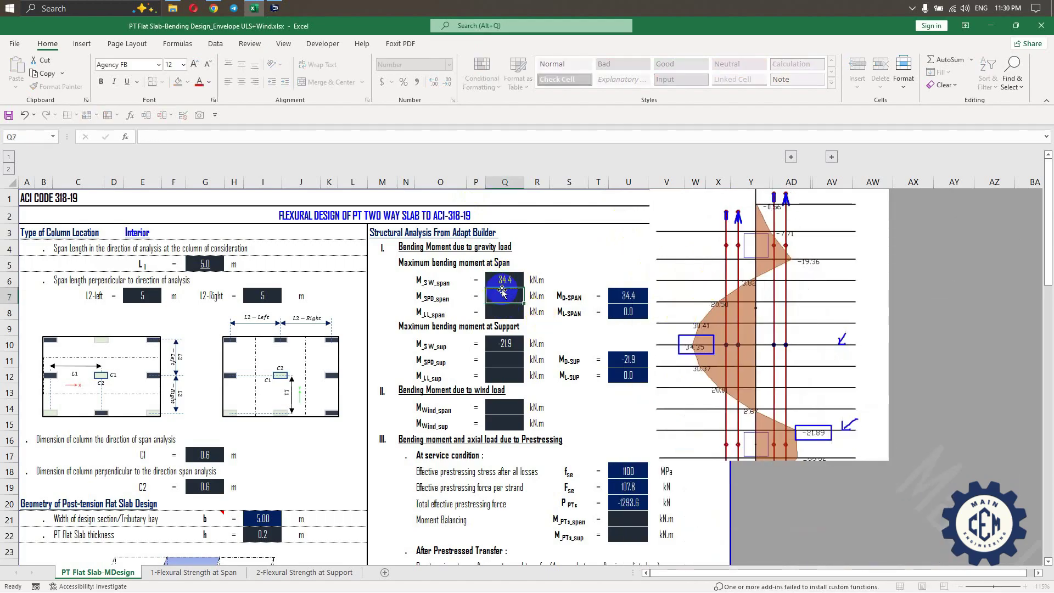
left_click(505, 344)
type("-21")
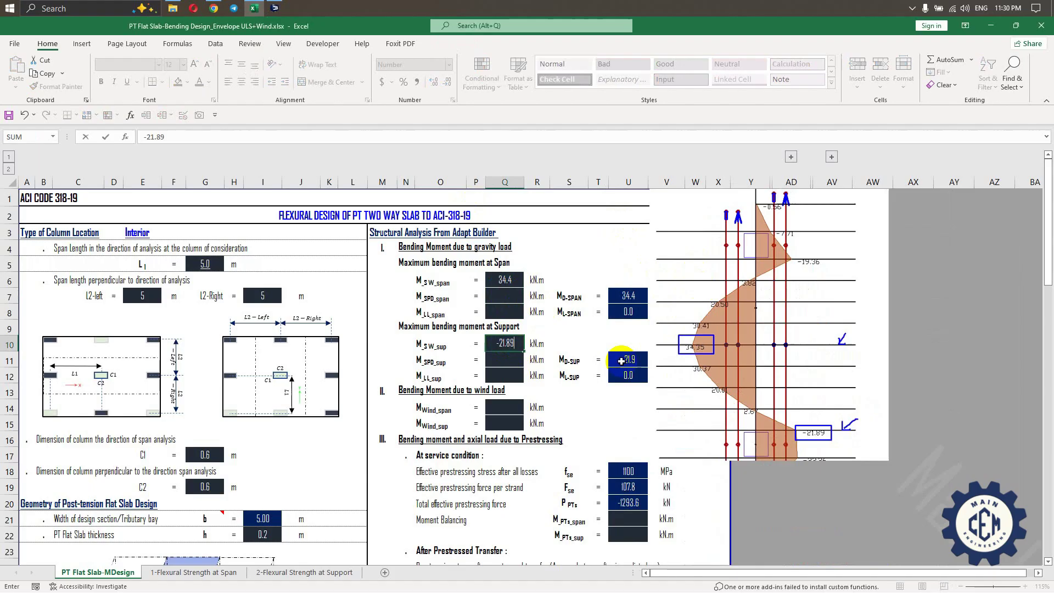
- Move the pasted diagram clear of the structural analysis inputs into the empty columns beside the table, and switch back to ADAPT
left_click_drag(686, 344, 790, 345)
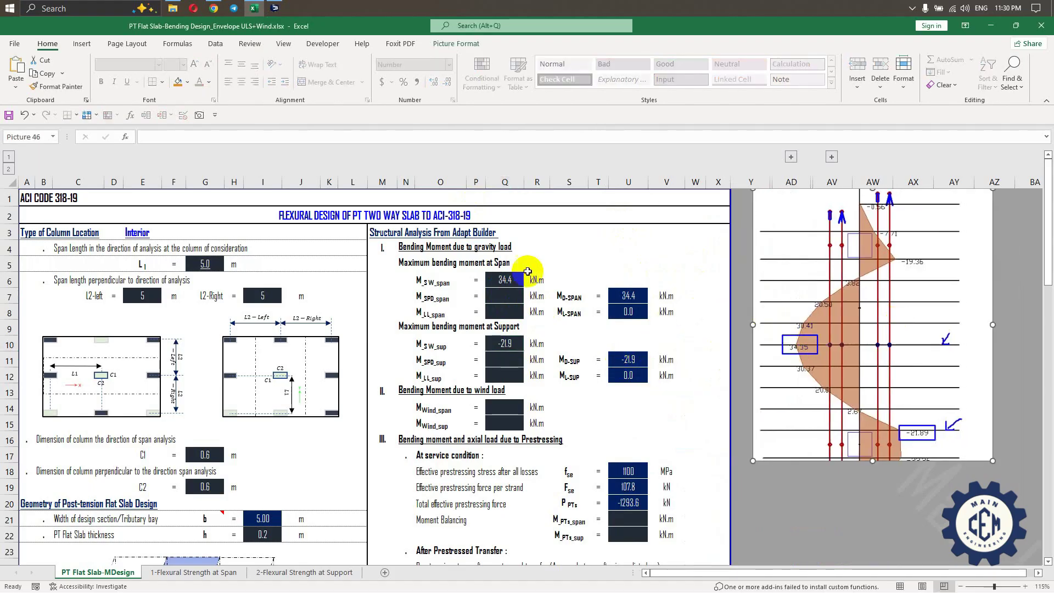
left_click(438, 296)
left_click(274, 8)
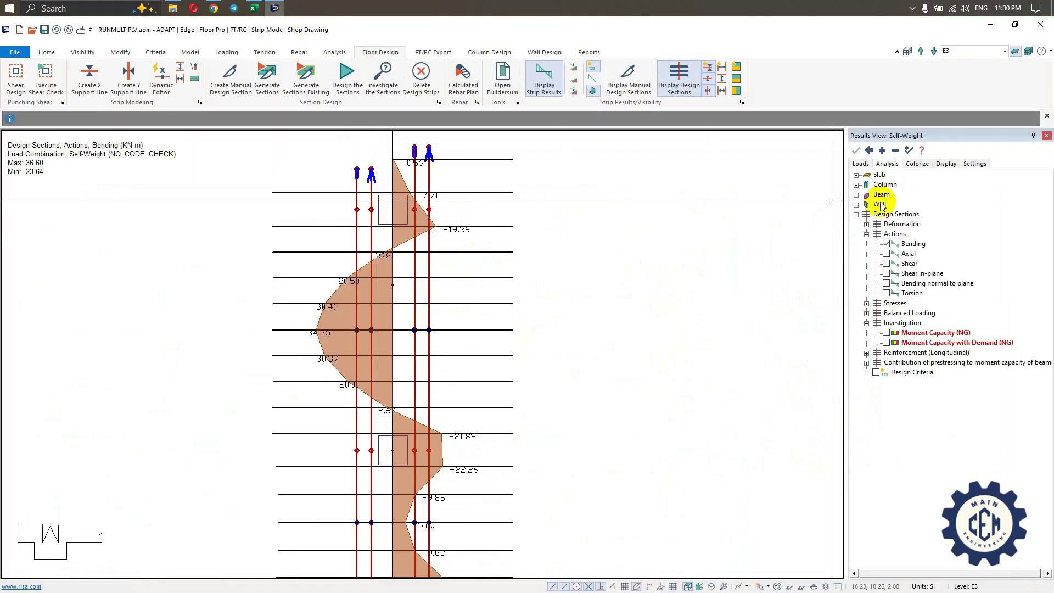